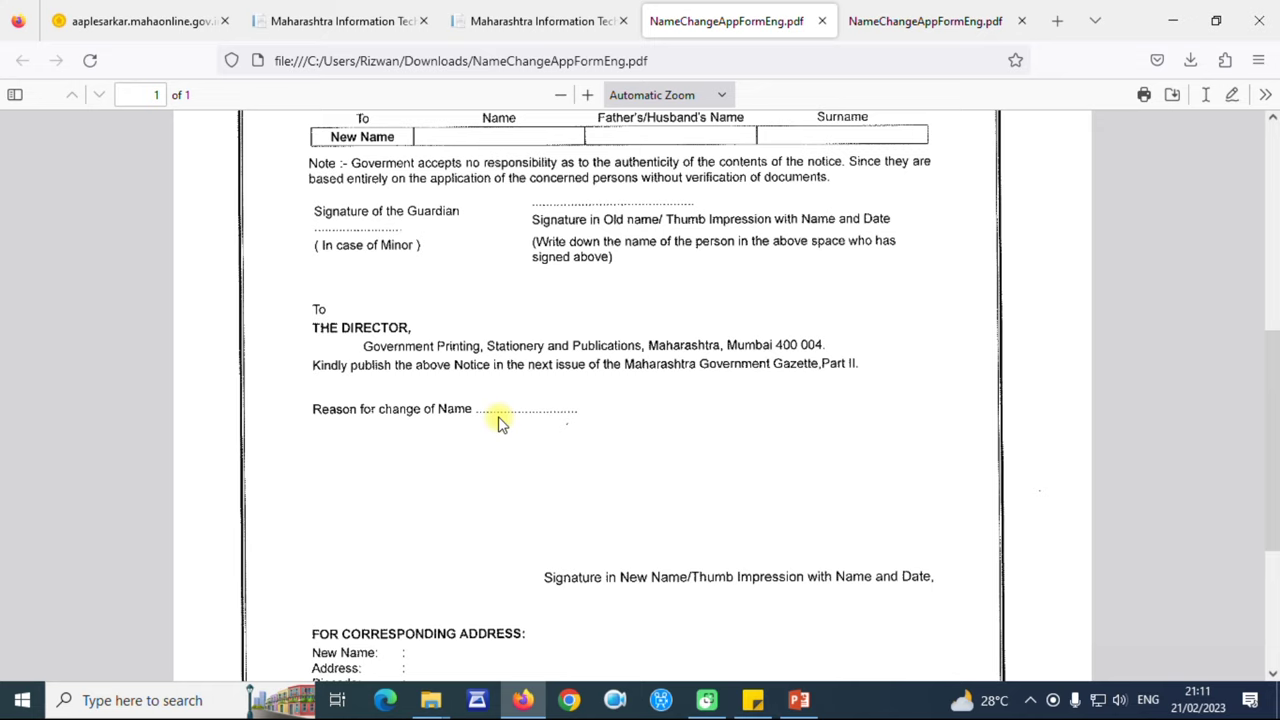
- Scroll through the change-of-name PDF form and return to the gazette portal's conditions page
scroll(501, 422, "down", 3)
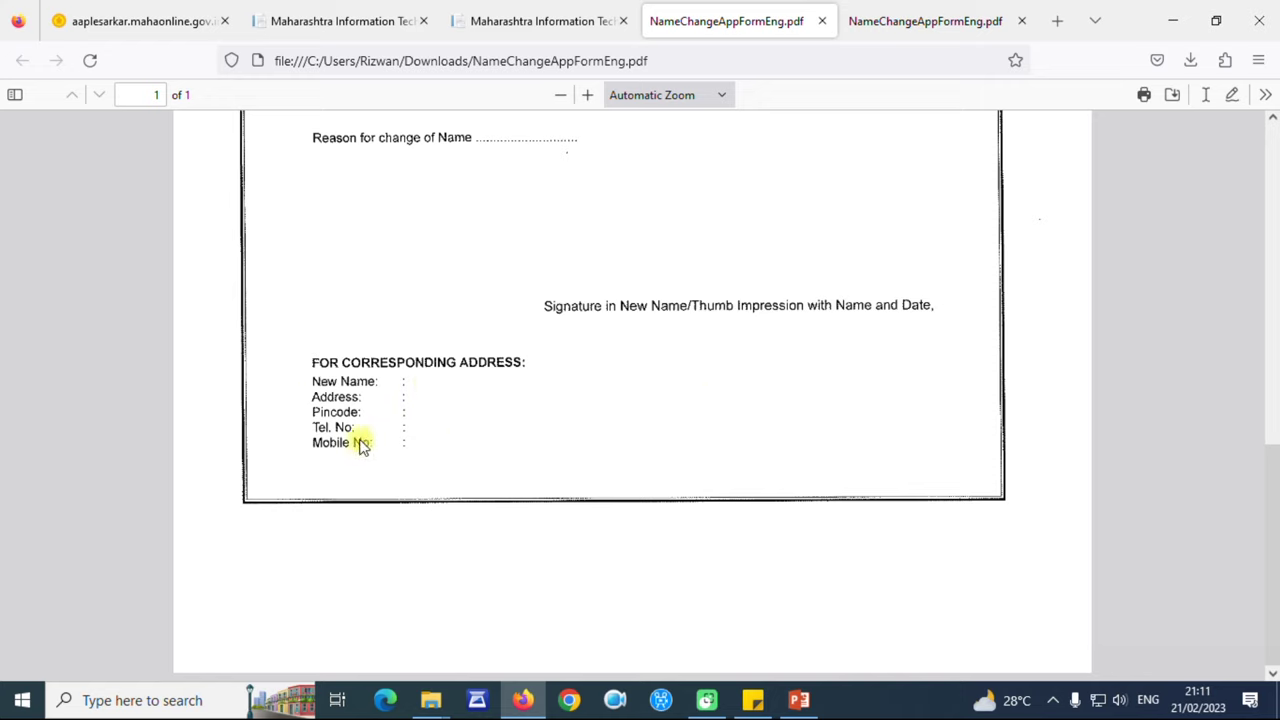
scroll(575, 477, "up", 6)
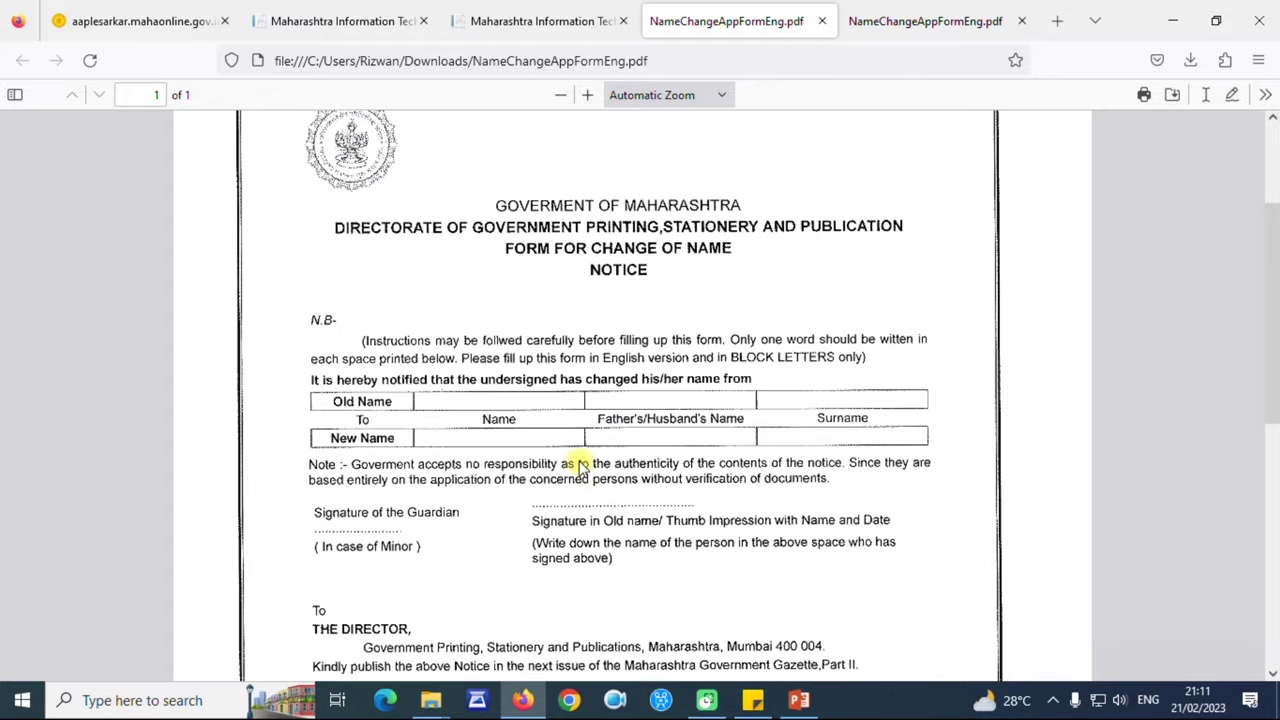
left_click(478, 21)
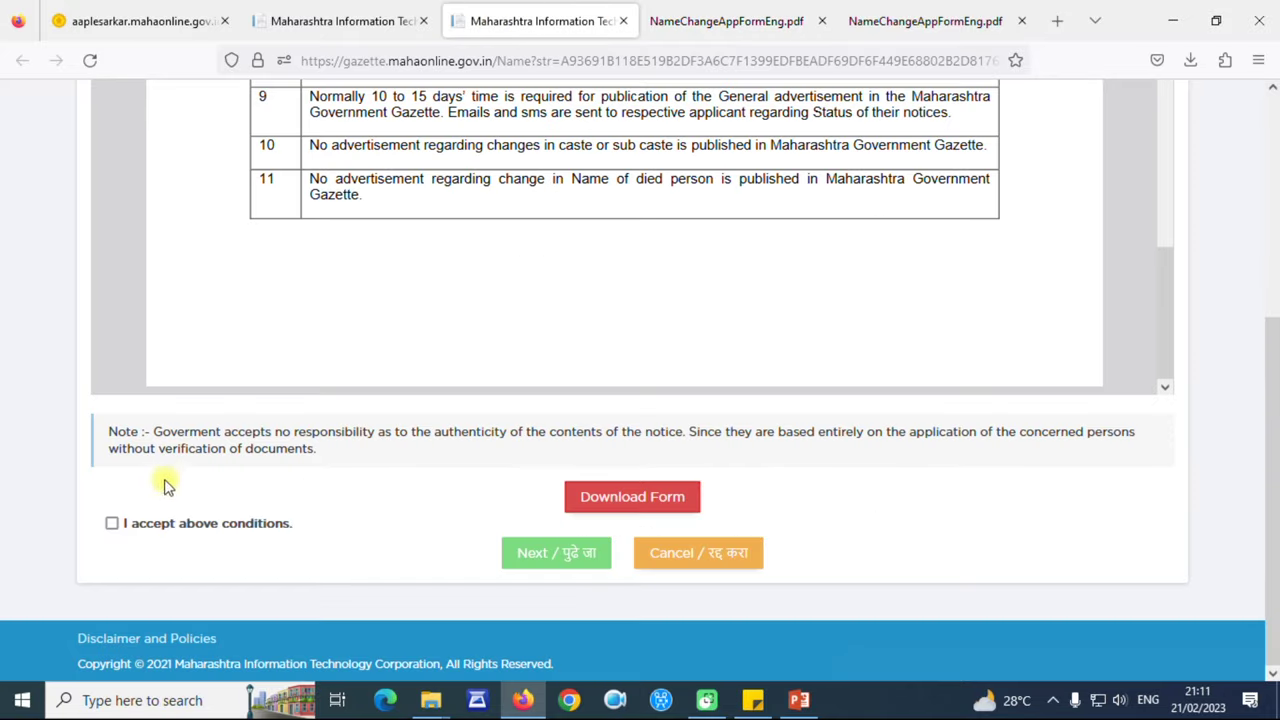
- Accept the conditions and confirm filling the application form in English
left_click(112, 523)
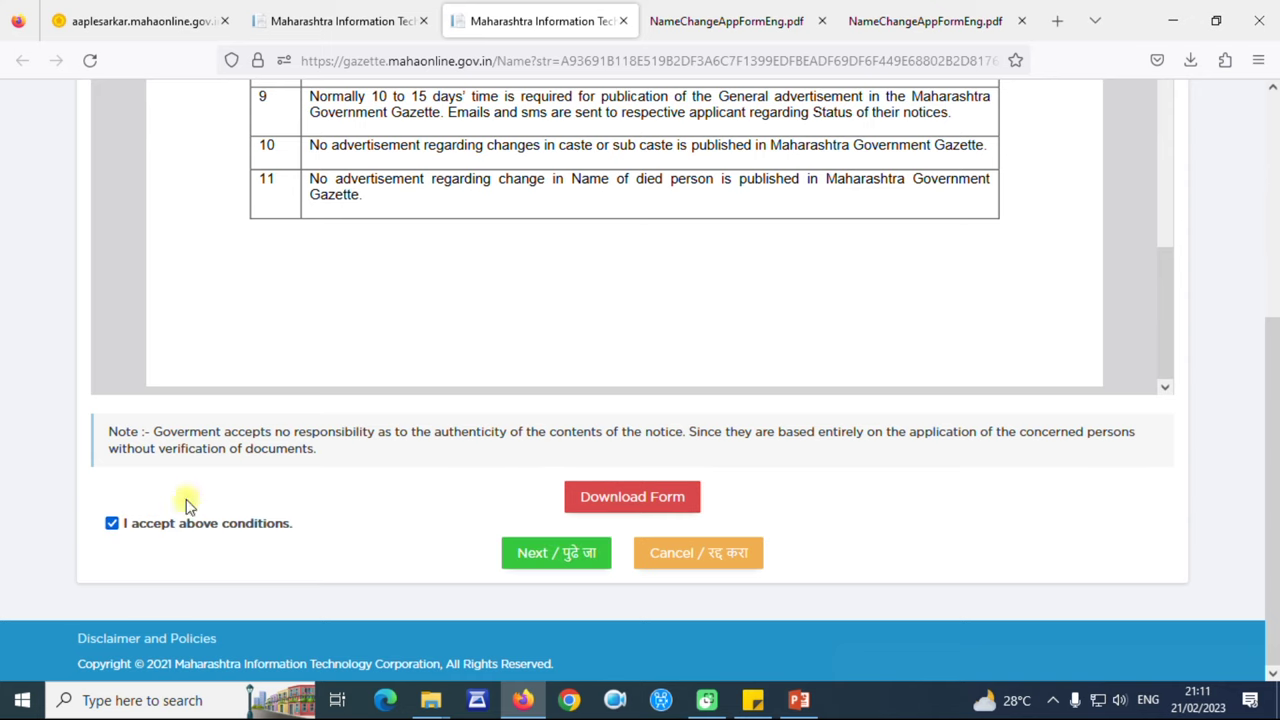
left_click(541, 558)
left_click(724, 415)
left_click(724, 409)
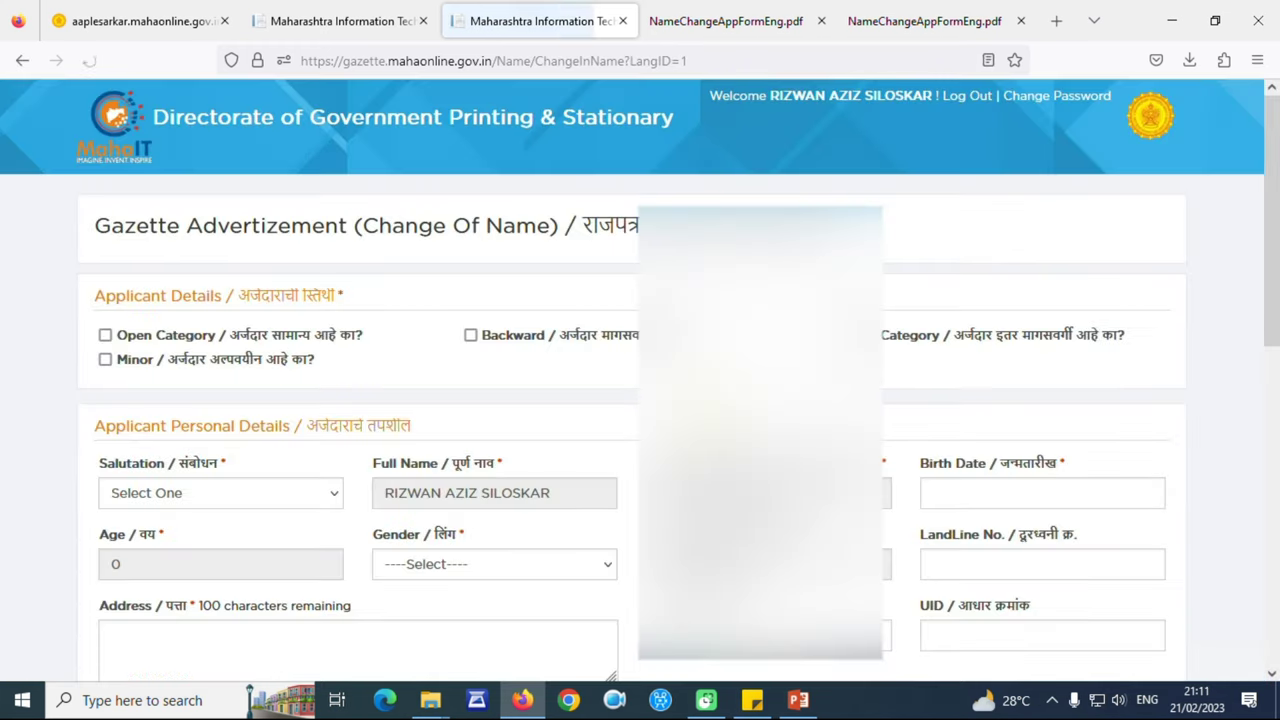
- Mark the applicant as Open Category, choose salutation and birth date, and set gender to Male
left_click_drag(97, 297, 238, 312)
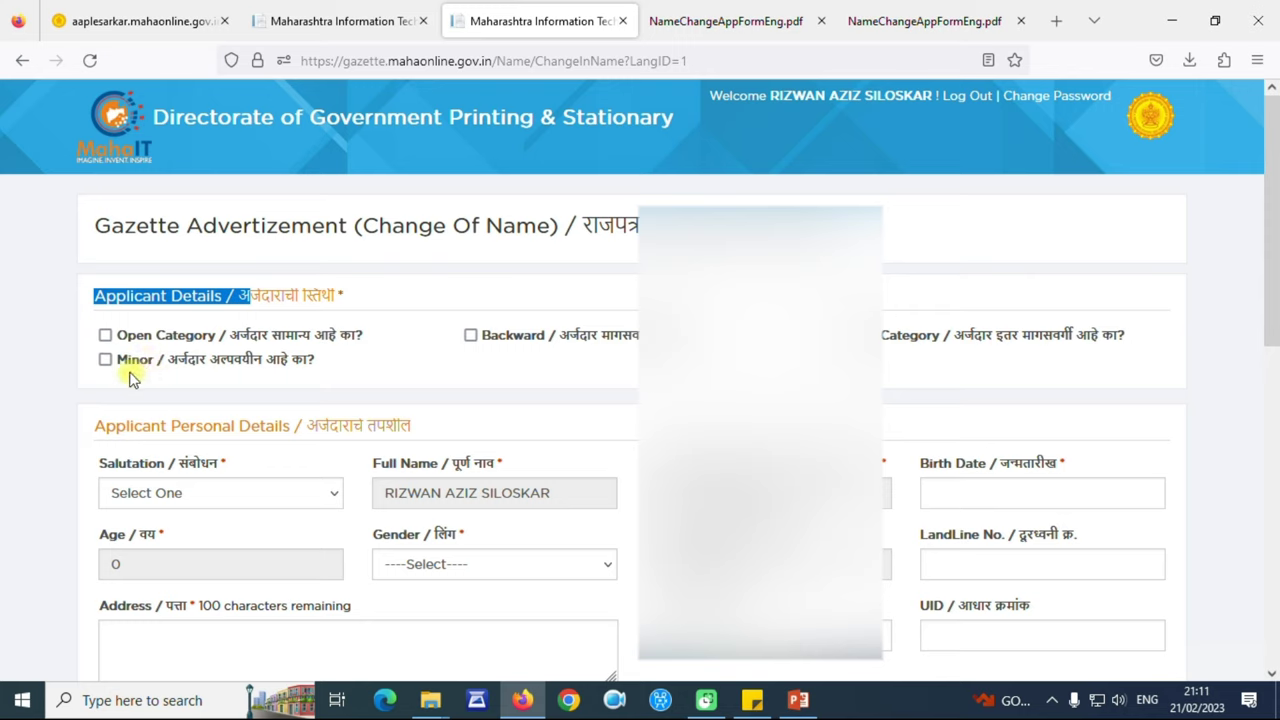
left_click_drag(120, 337, 214, 336)
left_click(105, 336)
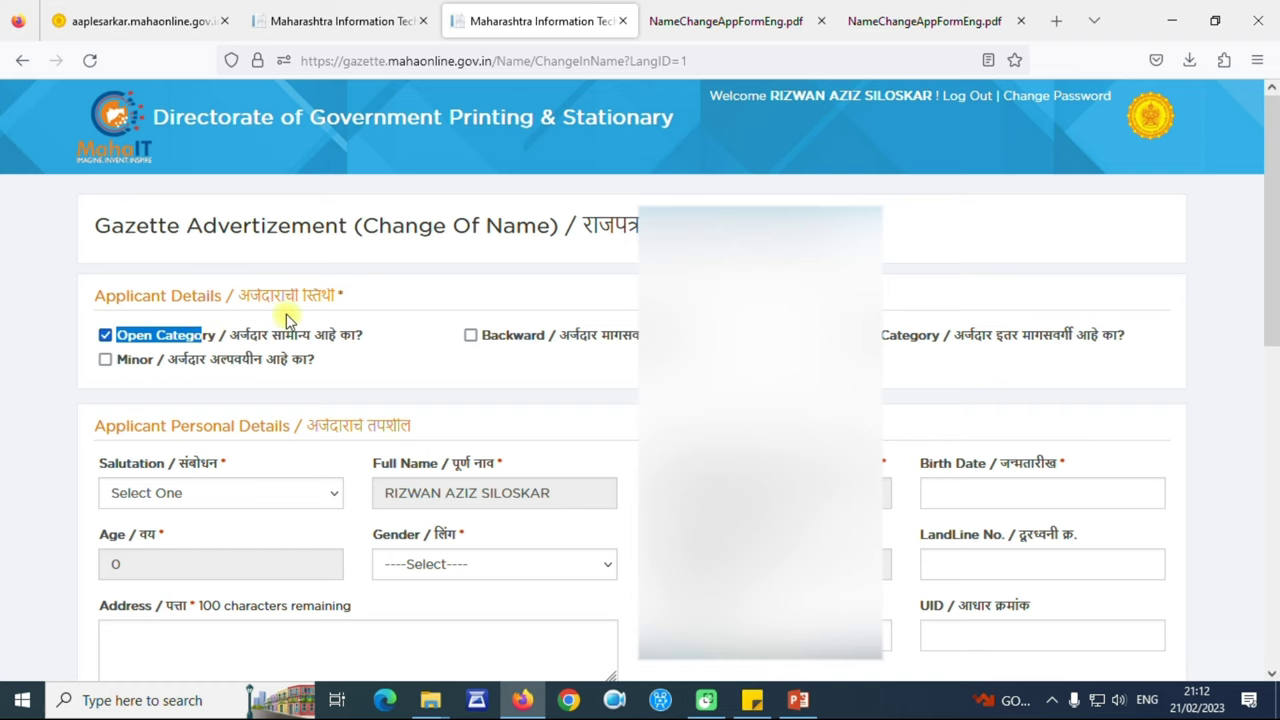
scroll(126, 357, "down", 2)
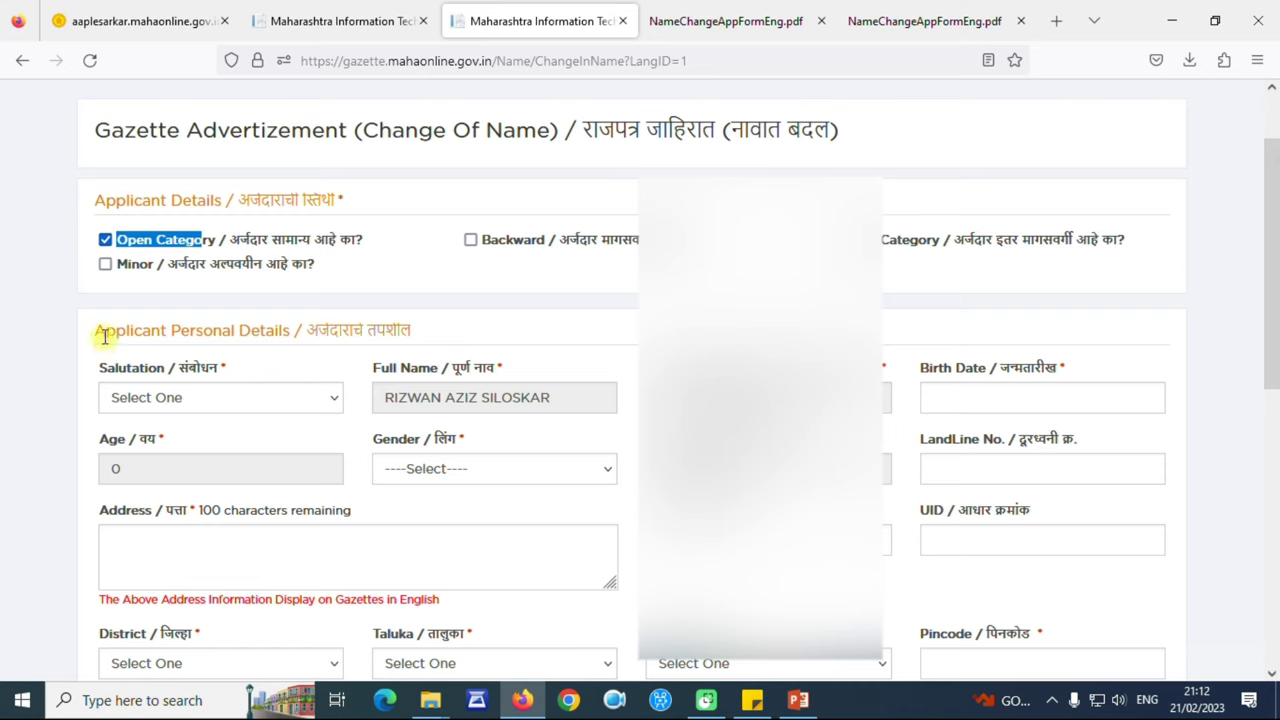
scroll(195, 365, "down", 2)
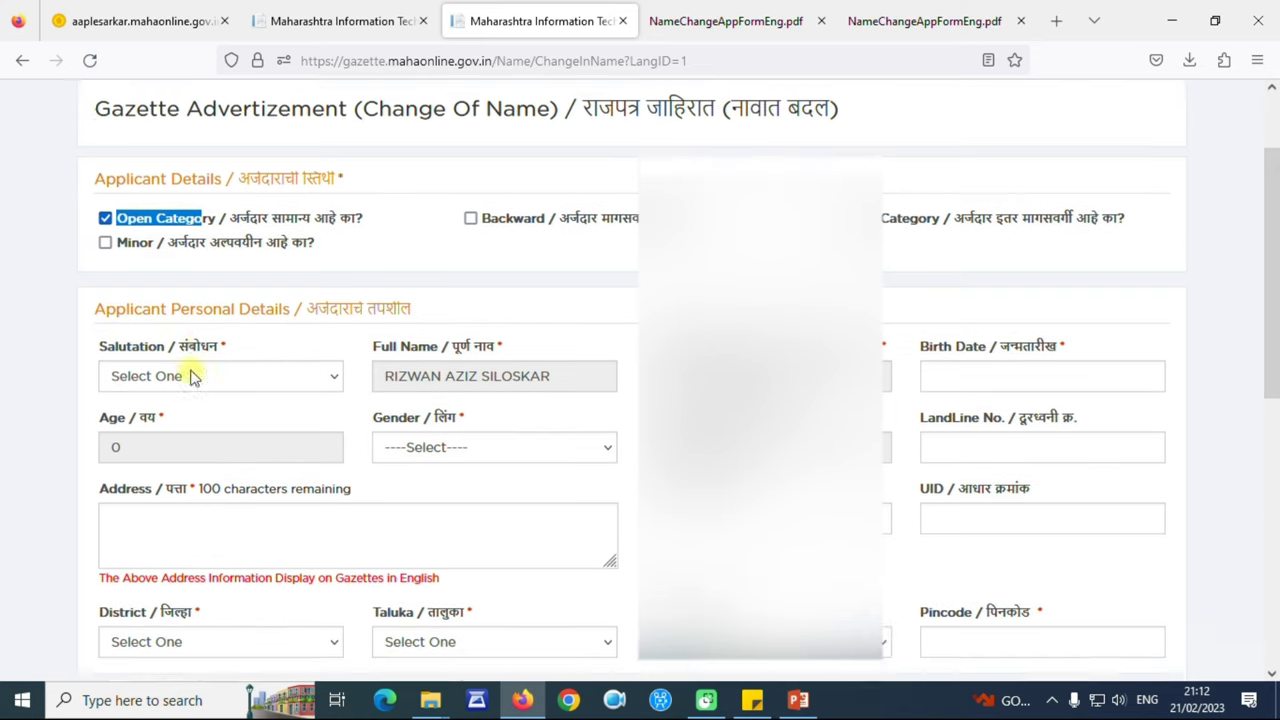
left_click(183, 305)
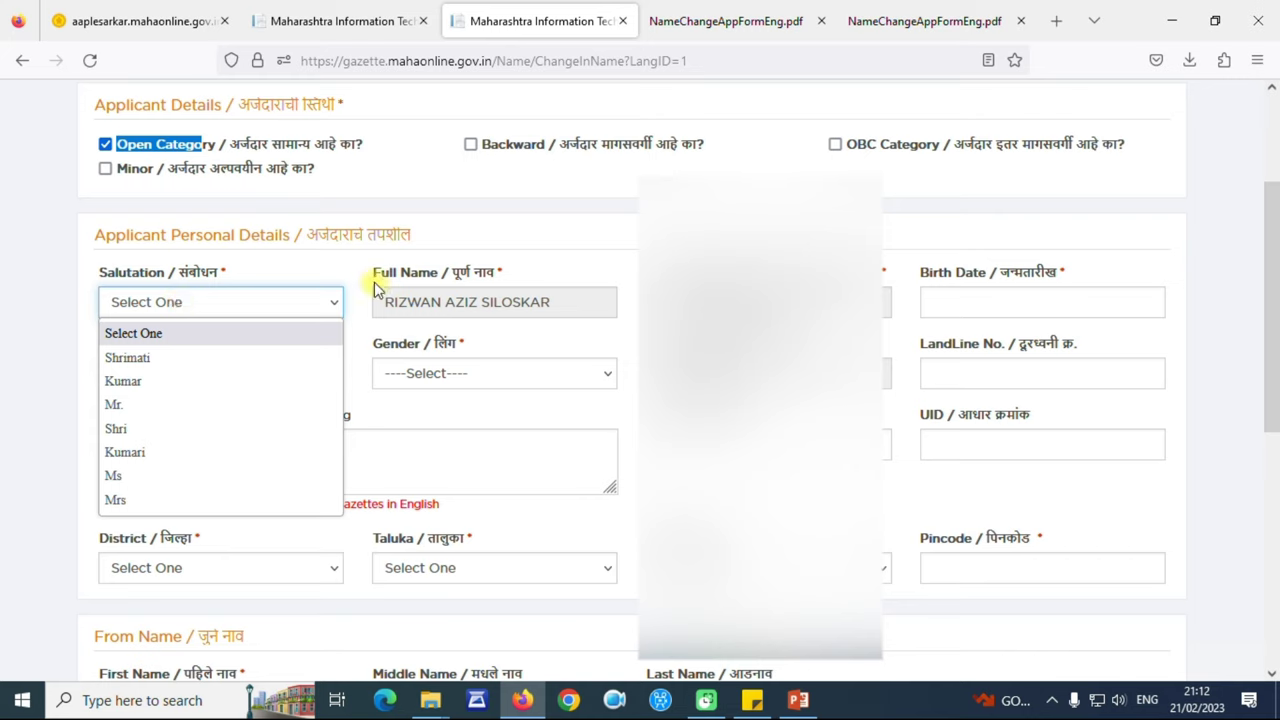
left_click(965, 302)
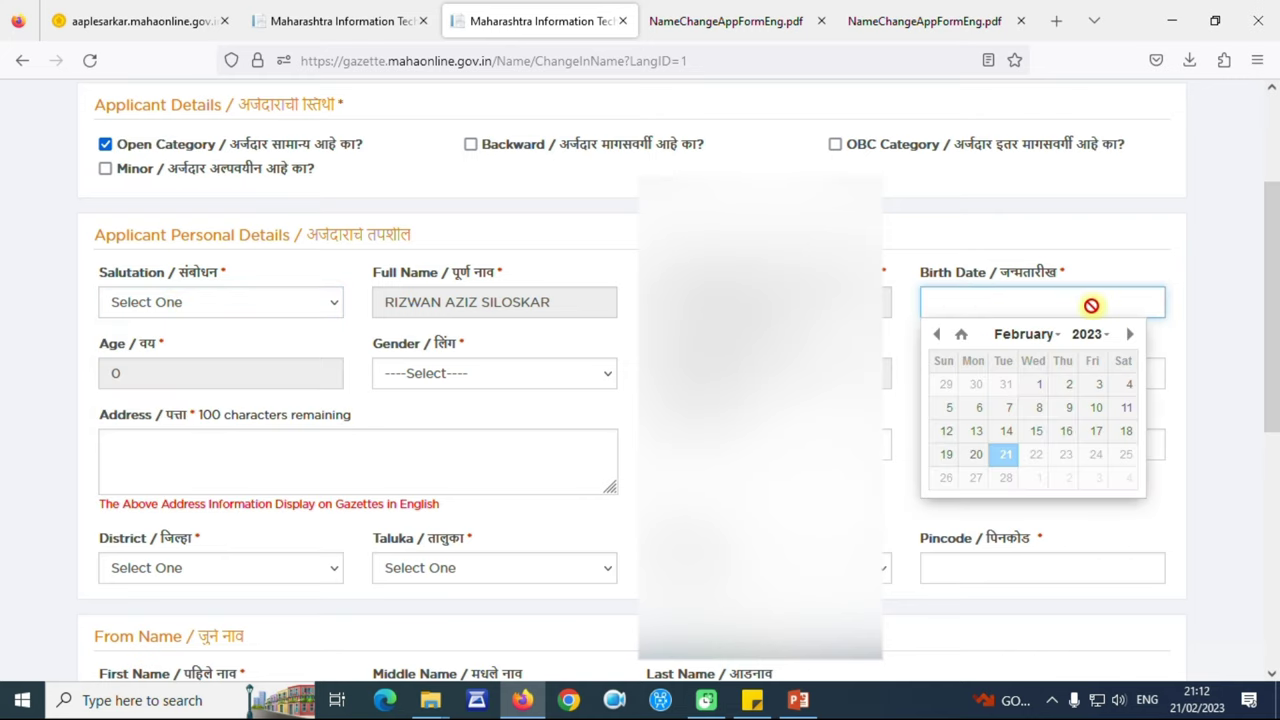
left_click(400, 372)
left_click(424, 428)
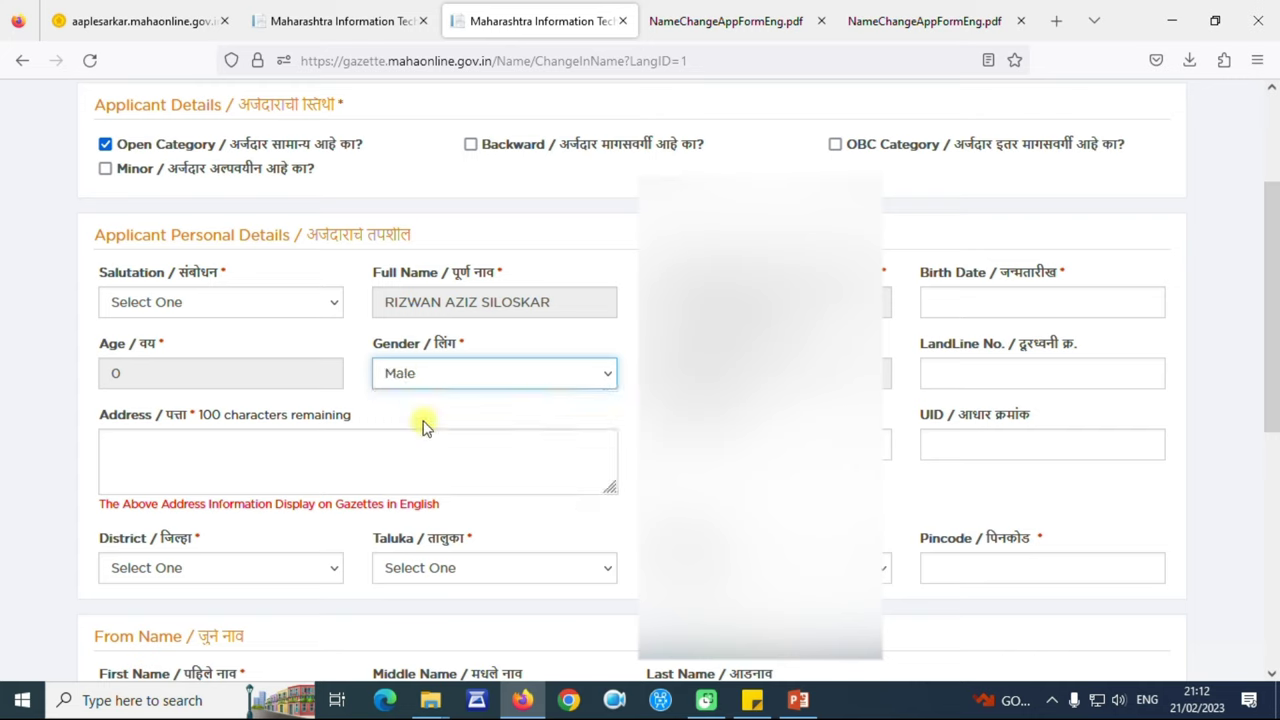
- Enter the applicant's address and UID details
left_click(218, 458)
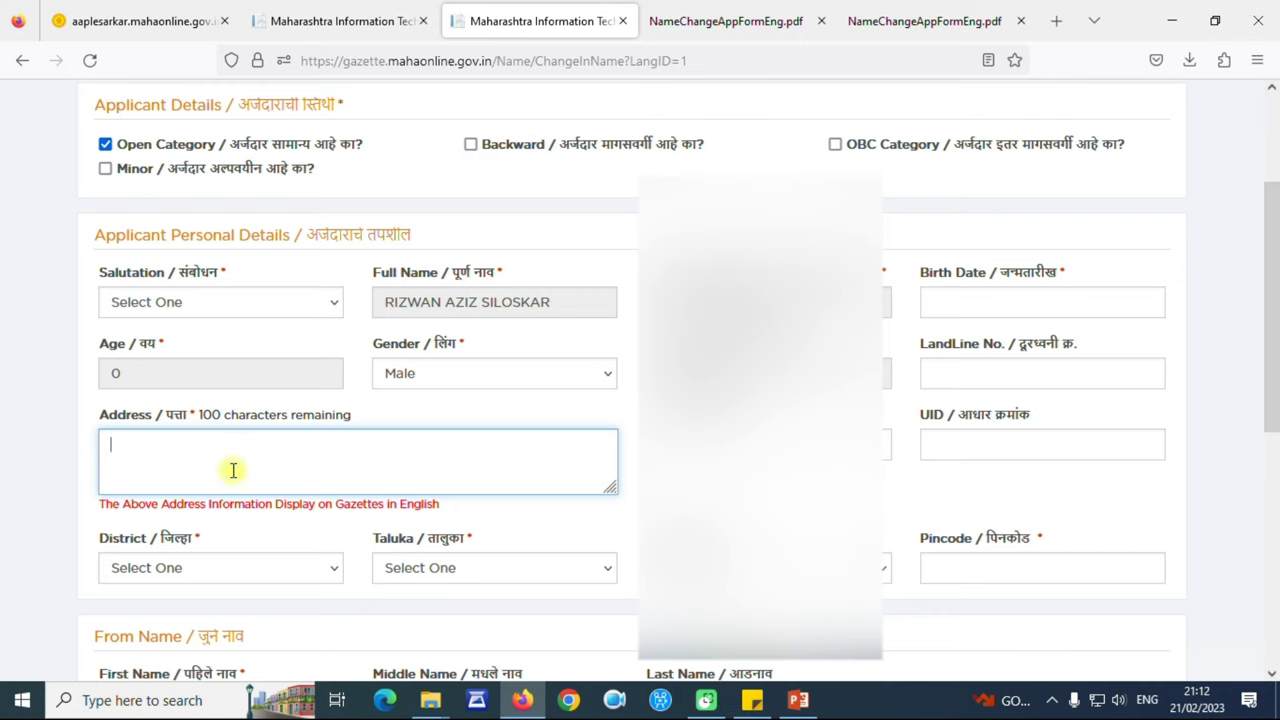
key("Tab")
left_click(1005, 442)
scroll(363, 457, "down", 2)
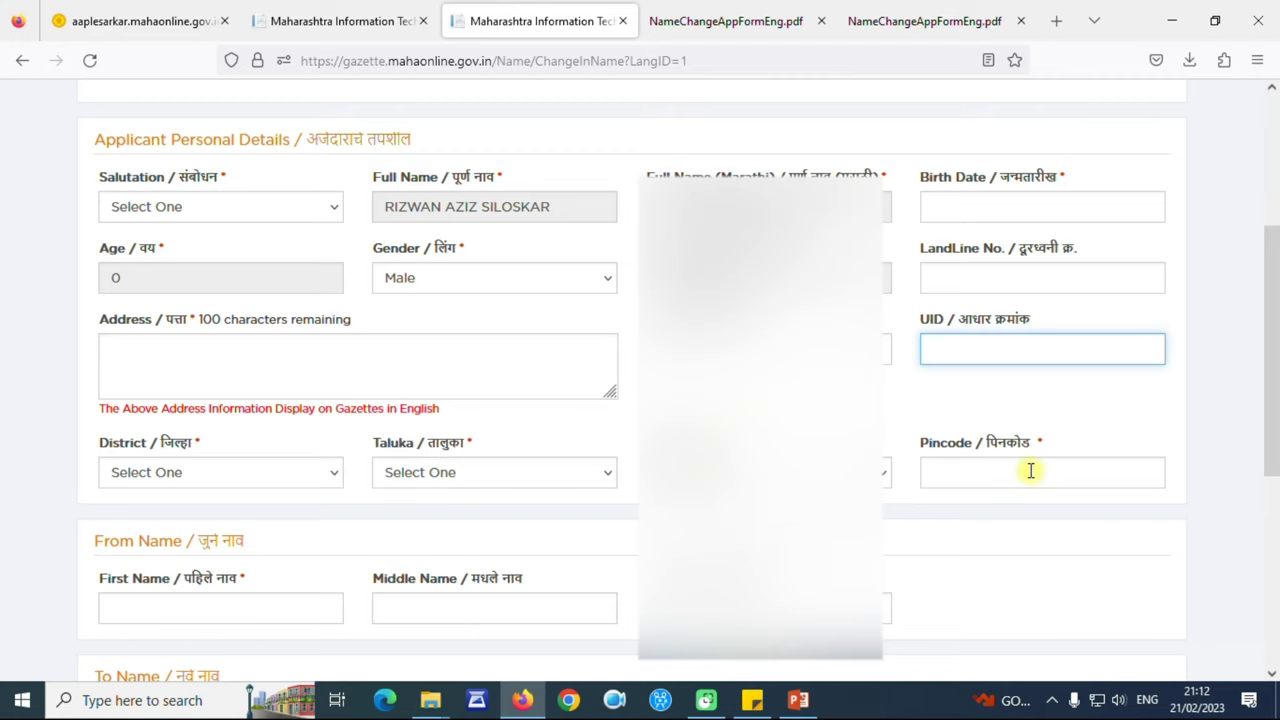
left_click_drag(1270, 367, 1262, 540)
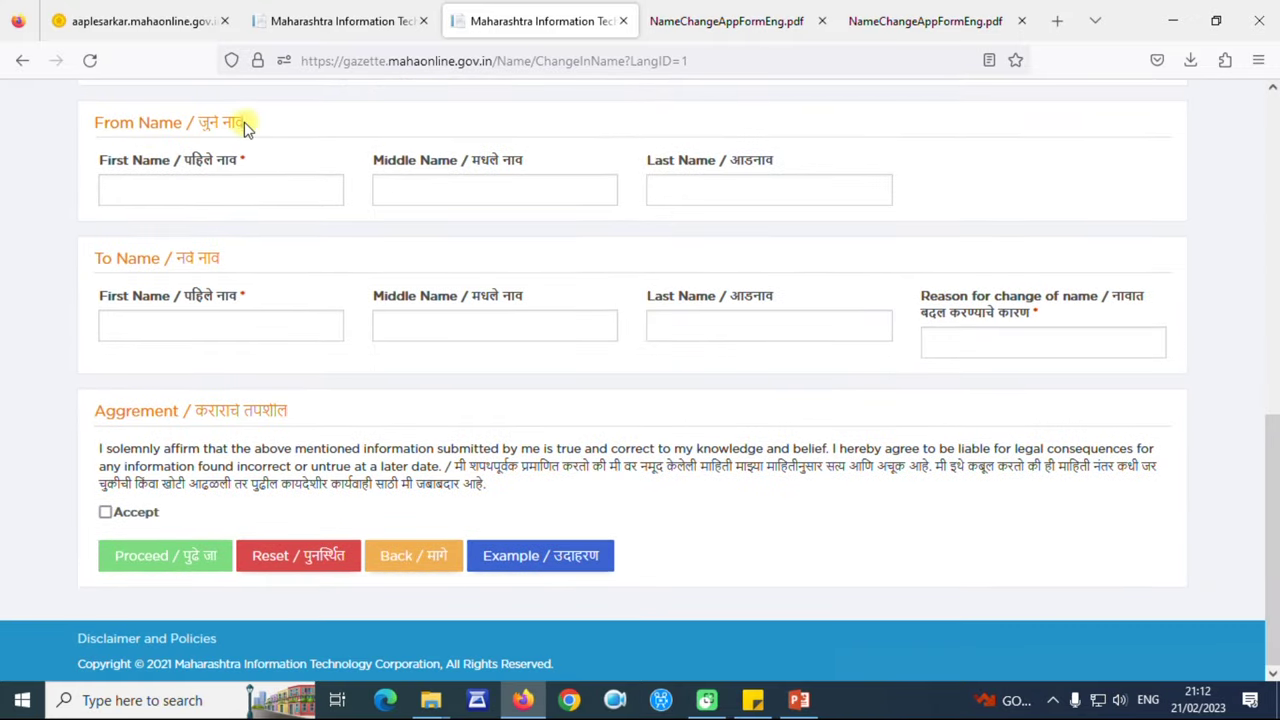
- Enter the old and new first, middle and last names plus the reason, and submit
left_click(131, 187)
left_click(394, 189)
left_click(684, 200)
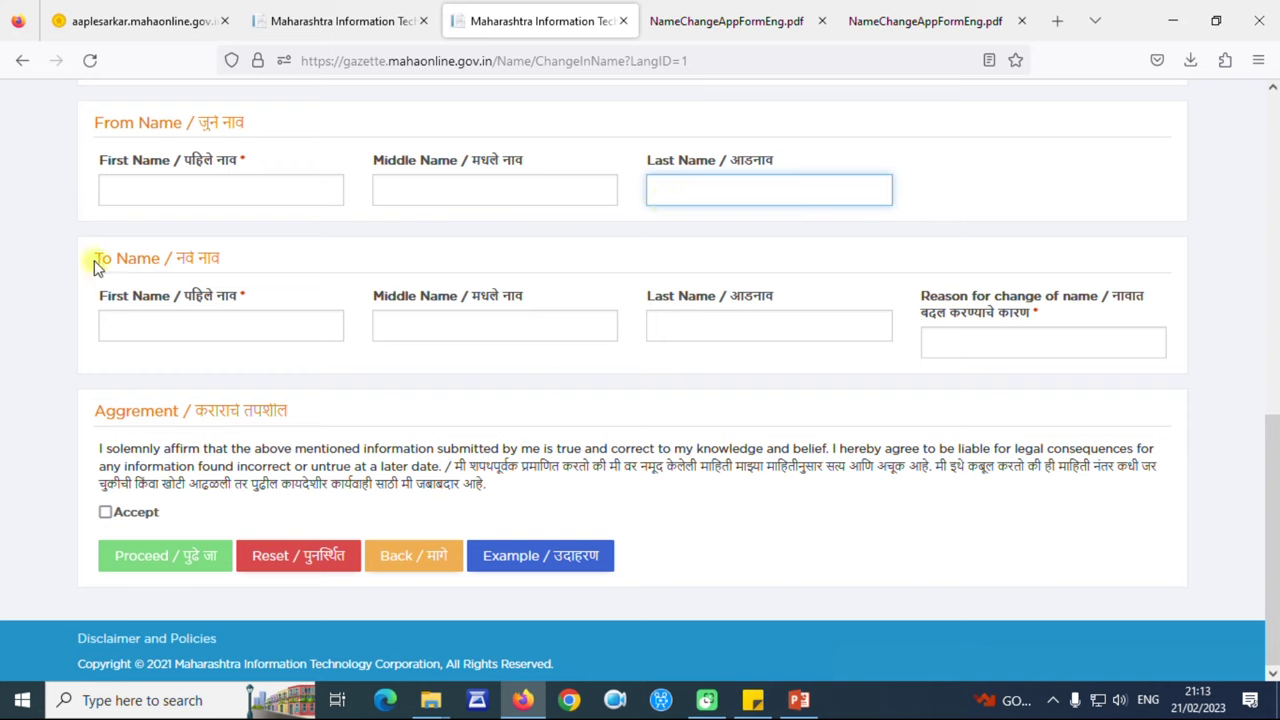
left_click_drag(94, 262, 203, 262)
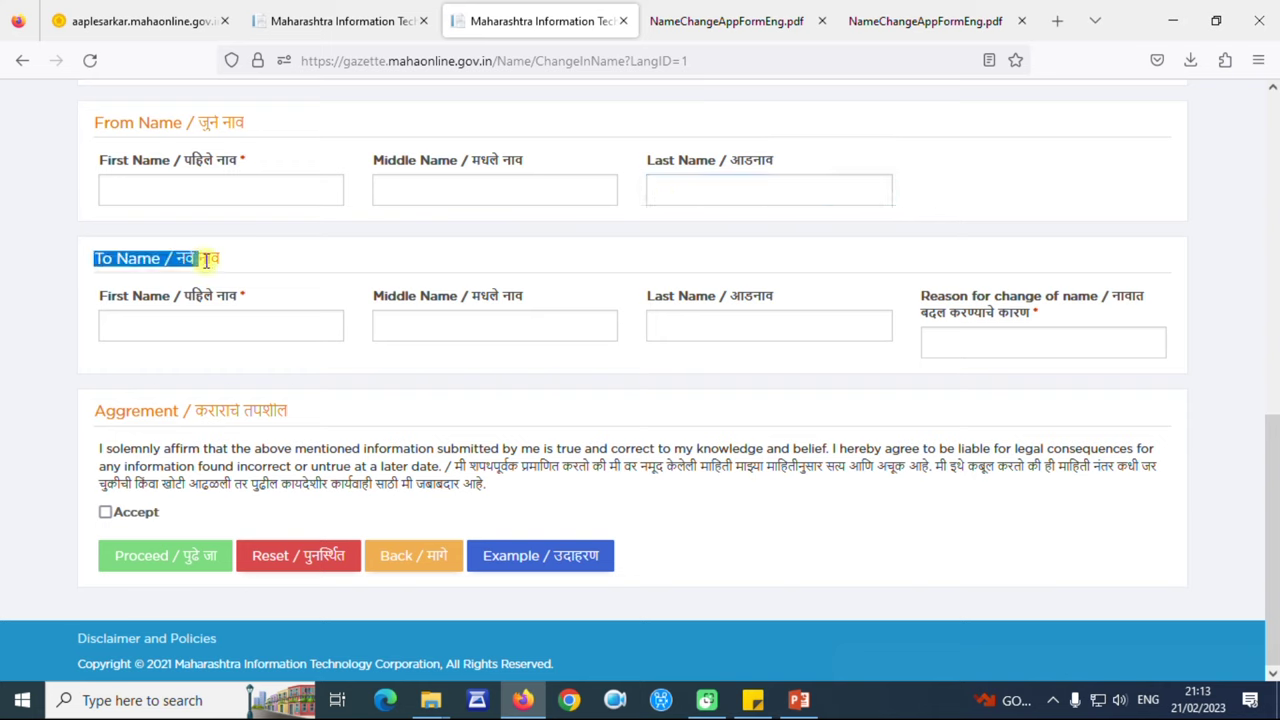
left_click(198, 322)
left_click(453, 322)
left_click(700, 330)
left_click(1002, 340)
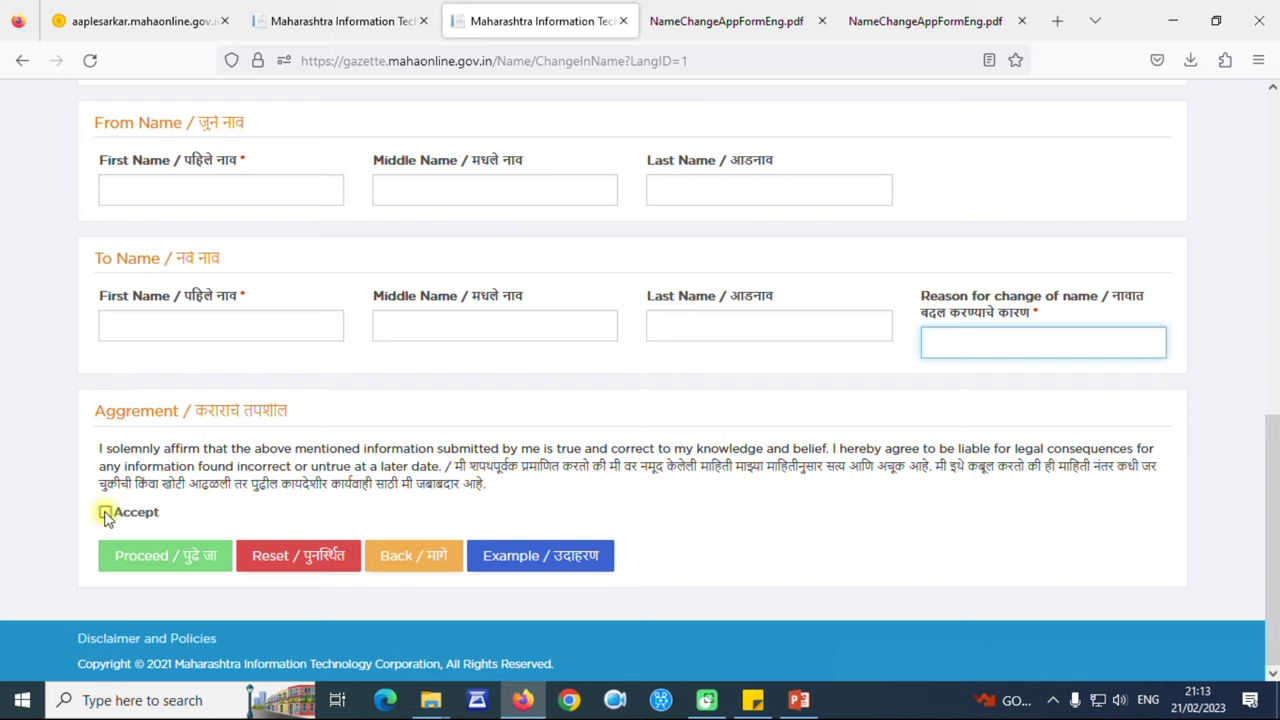
left_click(165, 556)
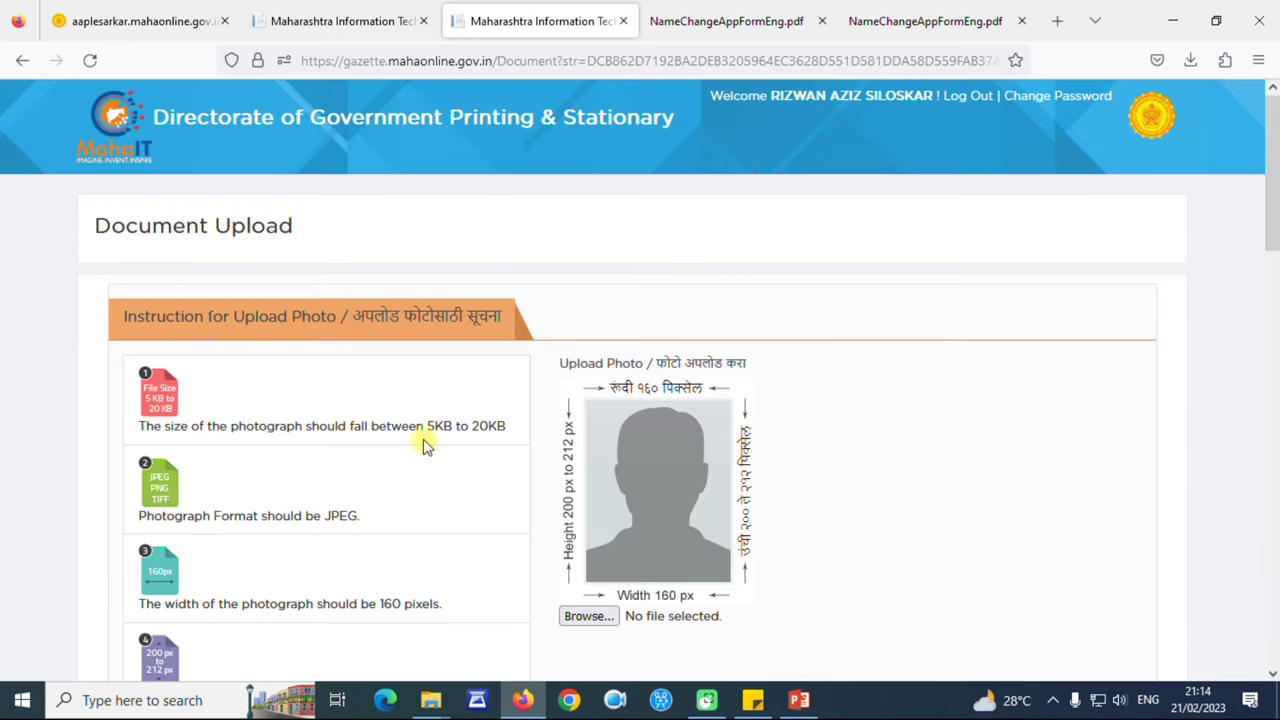
- Review the document upload instructions: PDF format only, at most 500 KB
scroll(566, 300, "down", 2)
left_click_drag(561, 270, 650, 305)
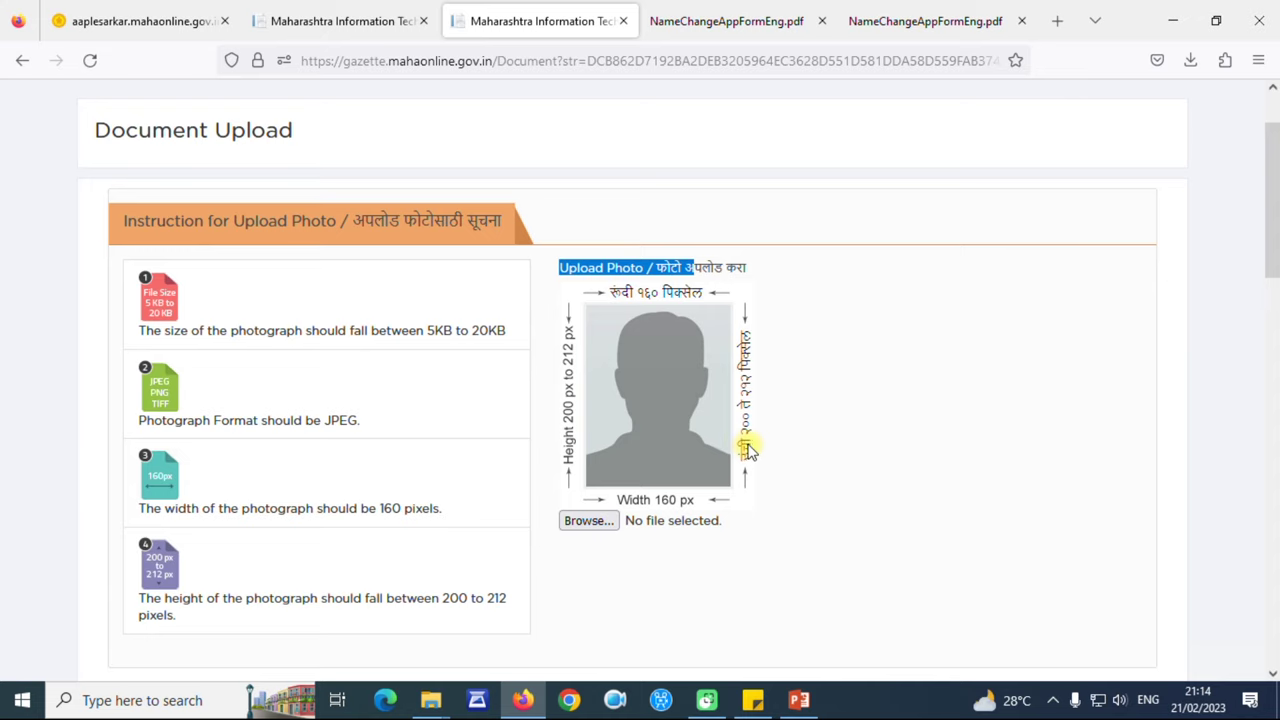
scroll(752, 420, "down", 4)
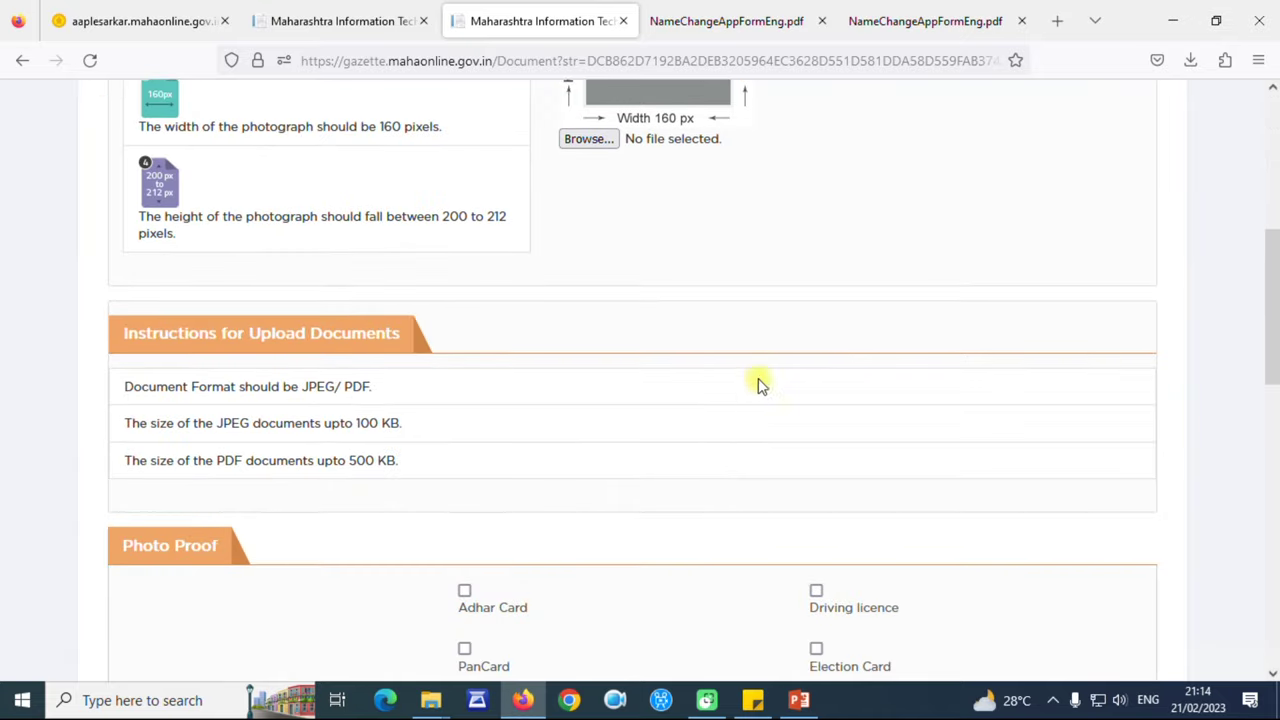
scroll(743, 366, "up", 1)
scroll(743, 363, "up", 2)
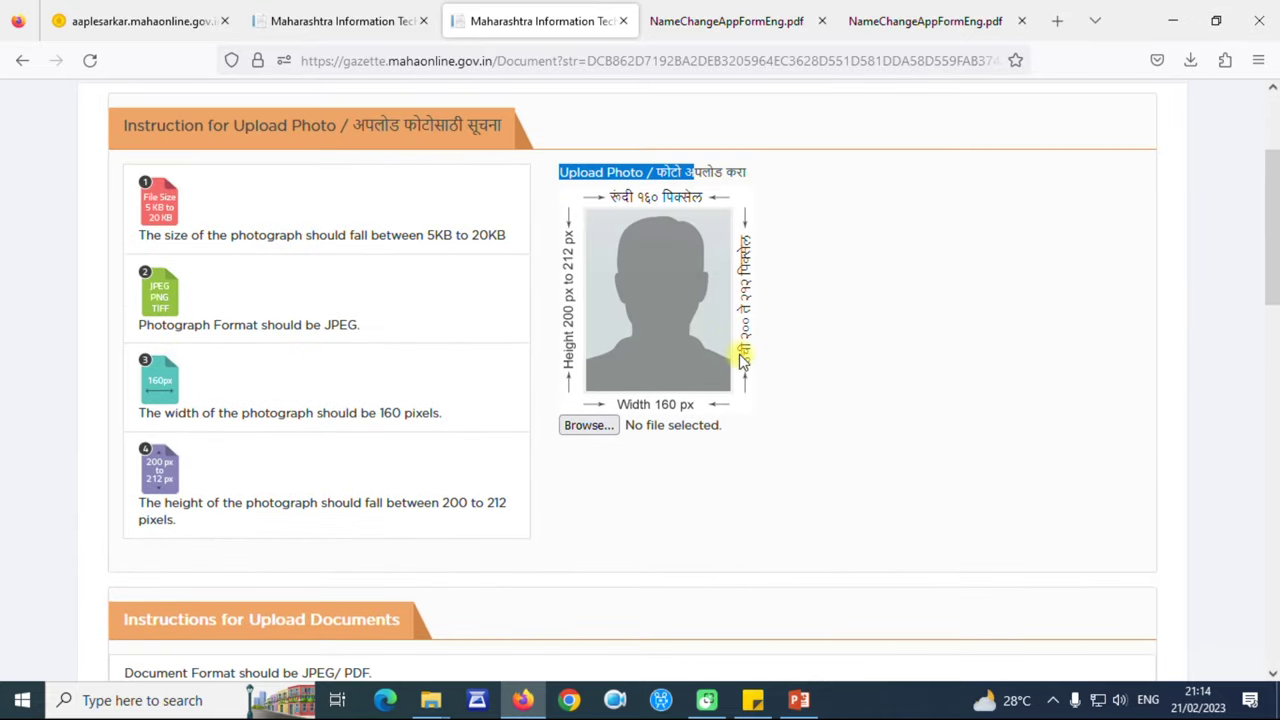
scroll(743, 363, "down", 5)
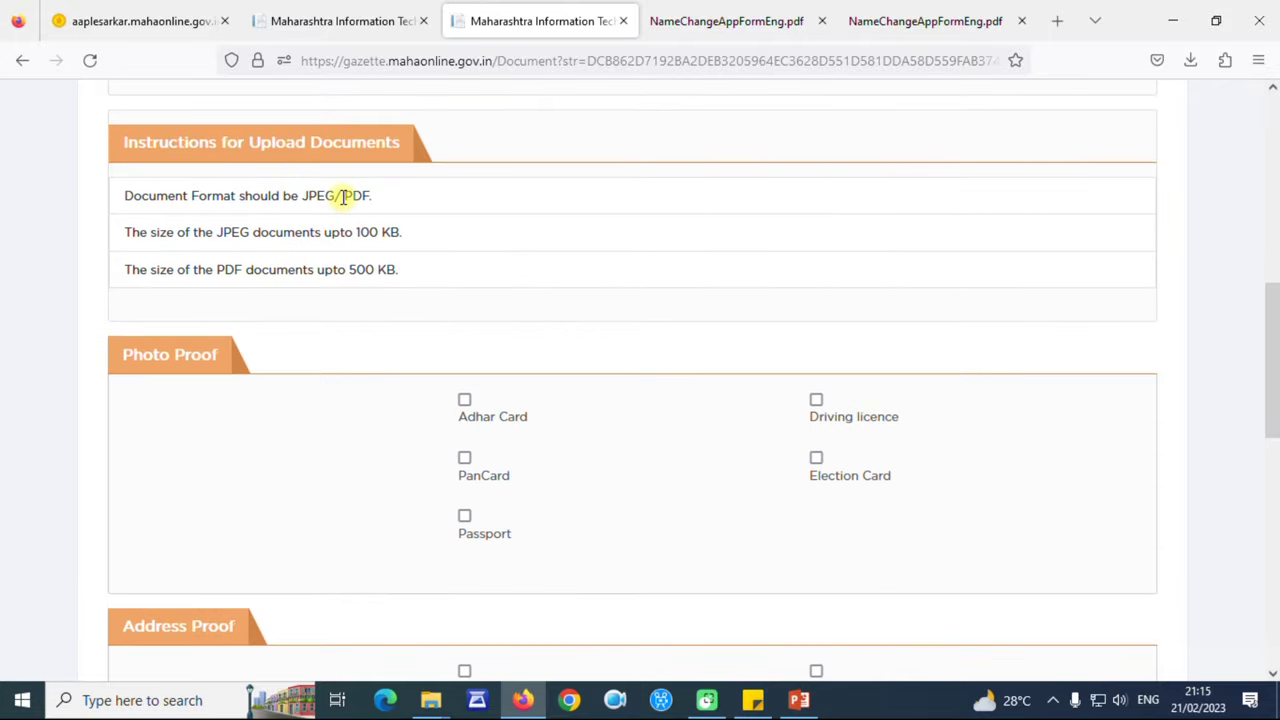
left_click_drag(346, 197, 370, 197)
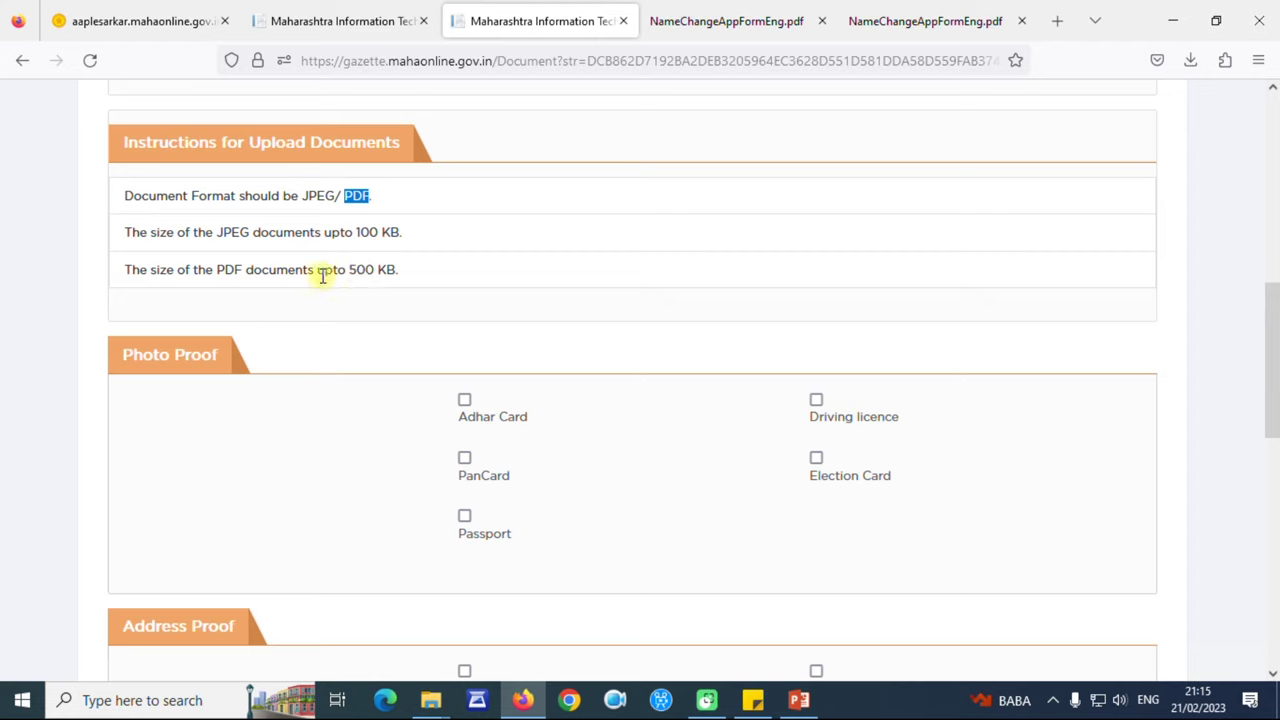
left_click_drag(400, 270, 352, 270)
scroll(423, 271, "down", 3)
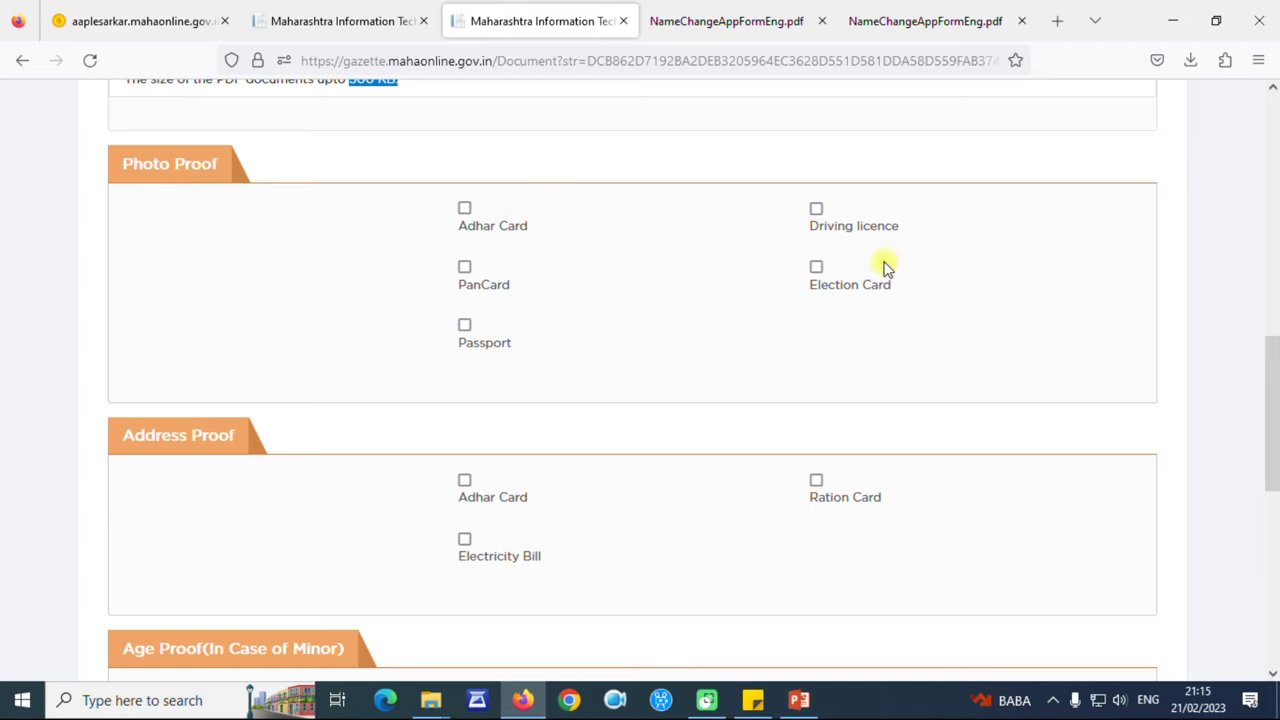
- Choose Adhar Card for photo and address proof, Affidavit, and the application form, then submit
left_click(465, 209)
scroll(555, 260, "down", 3)
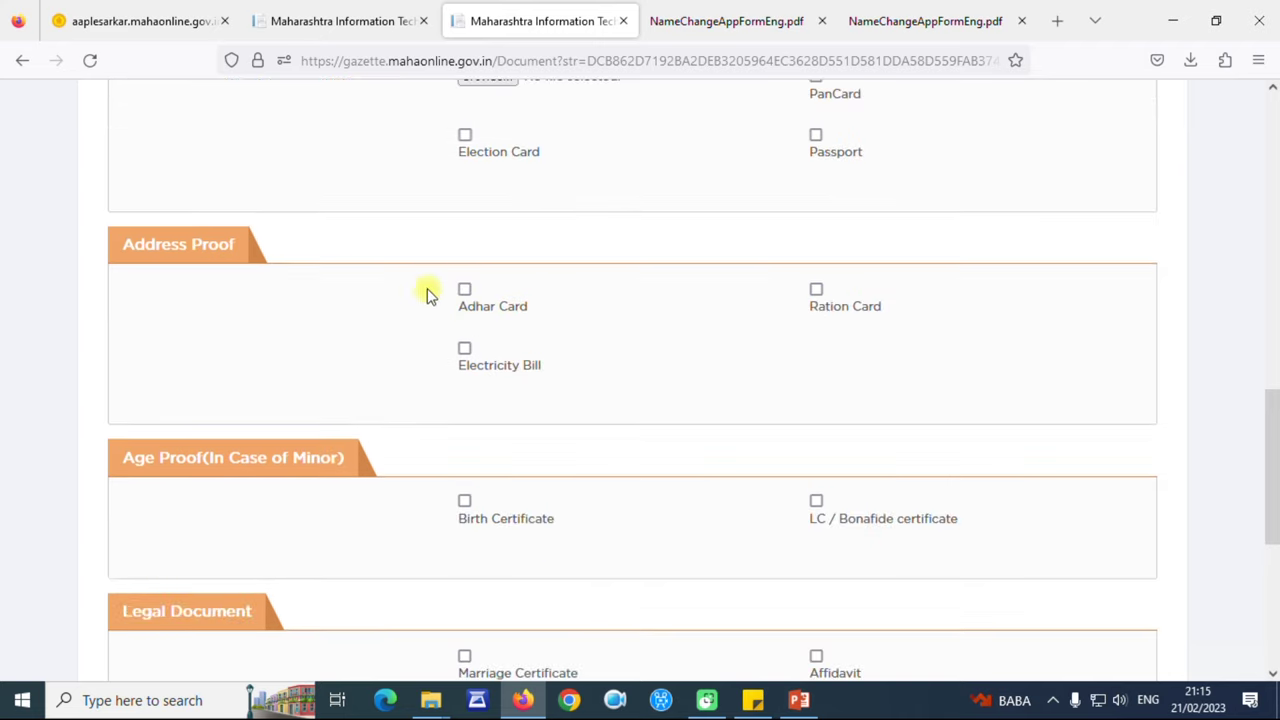
left_click(465, 290)
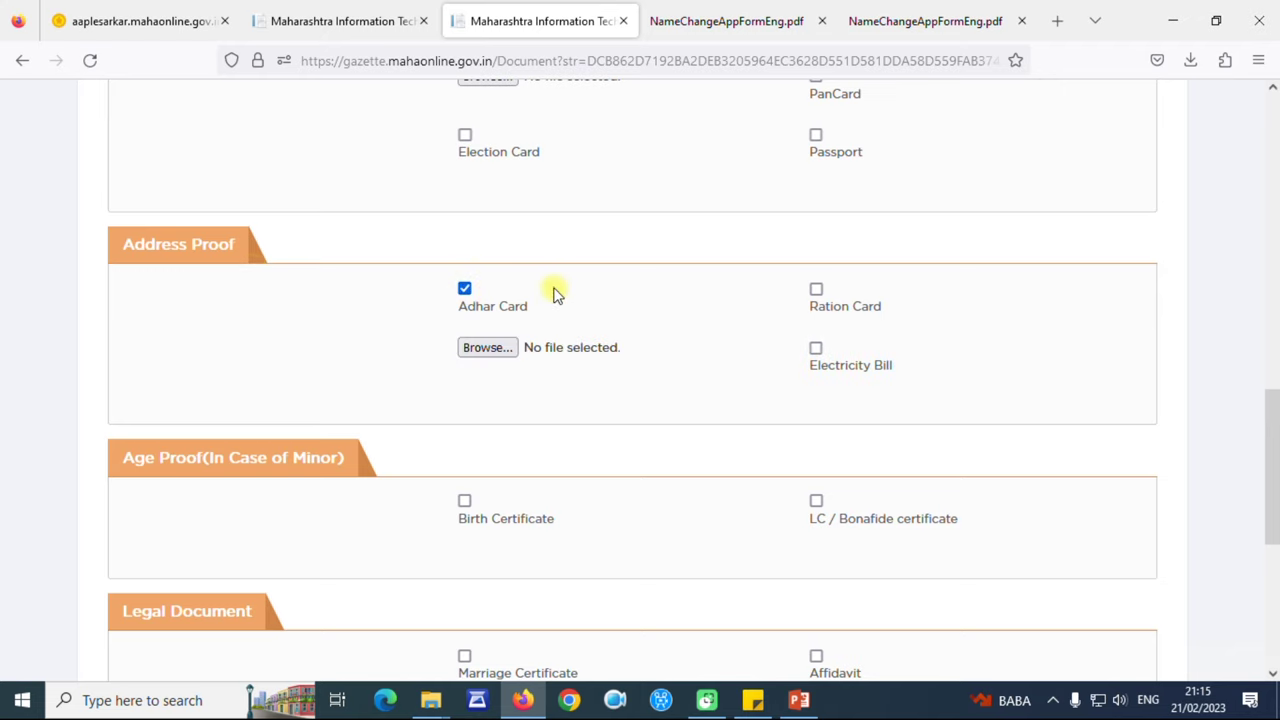
scroll(608, 297, "down", 3)
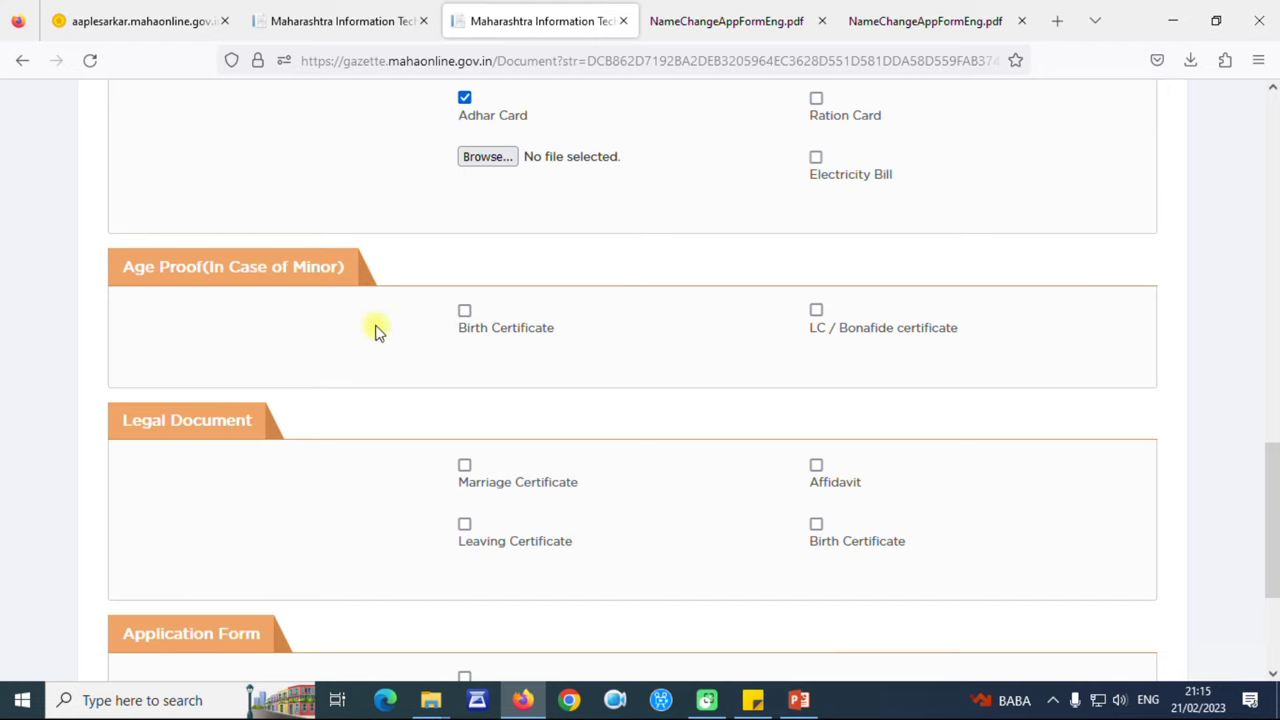
scroll(300, 350, "down", 2)
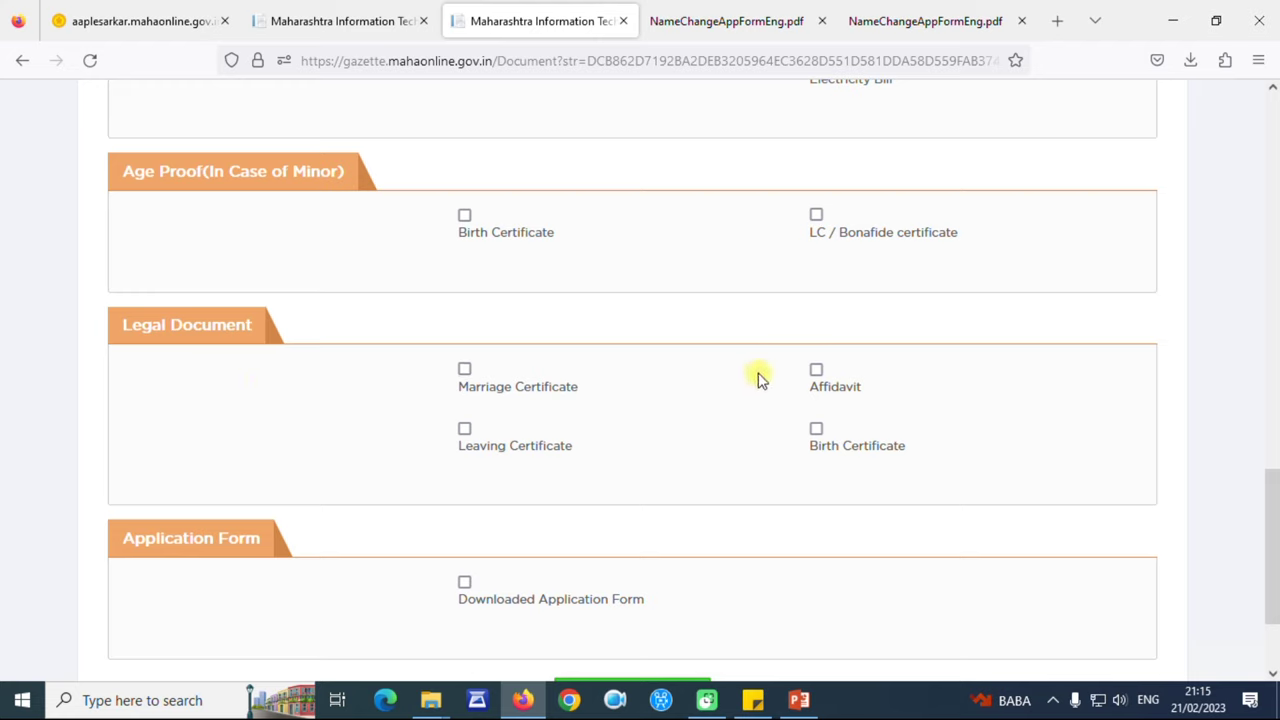
left_click(817, 369)
scroll(700, 360, "down", 2)
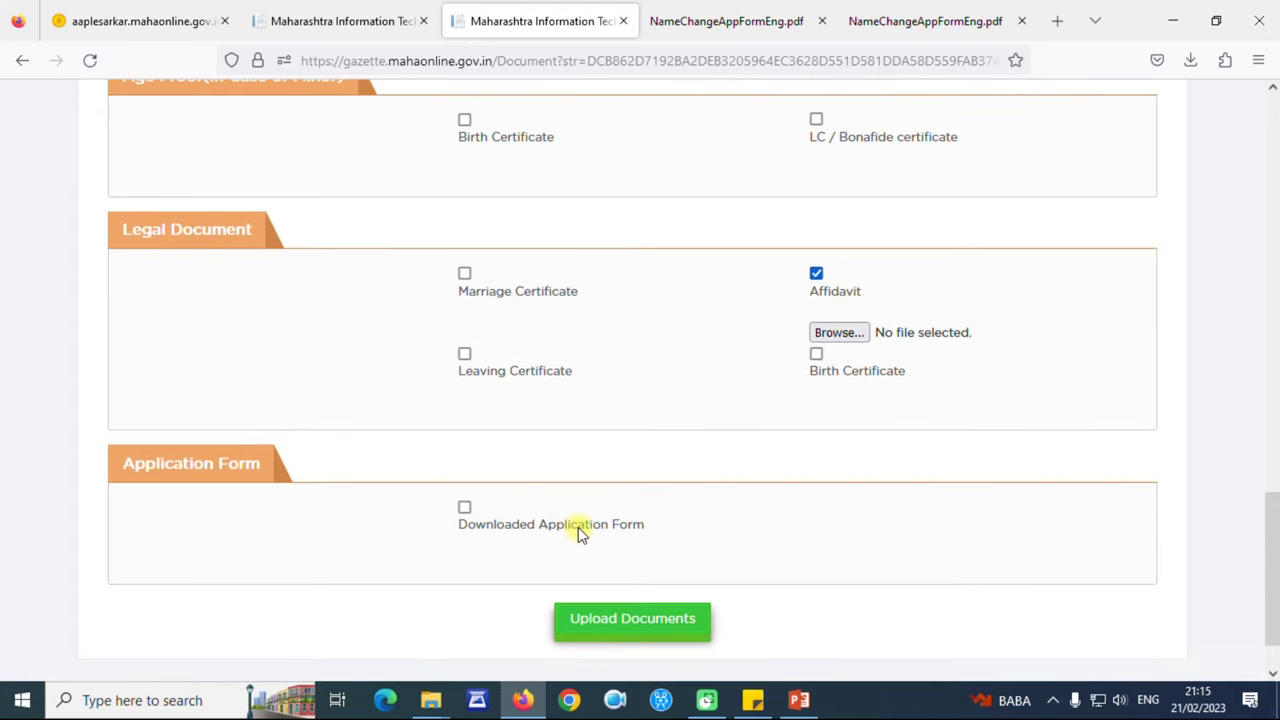
left_click(465, 510)
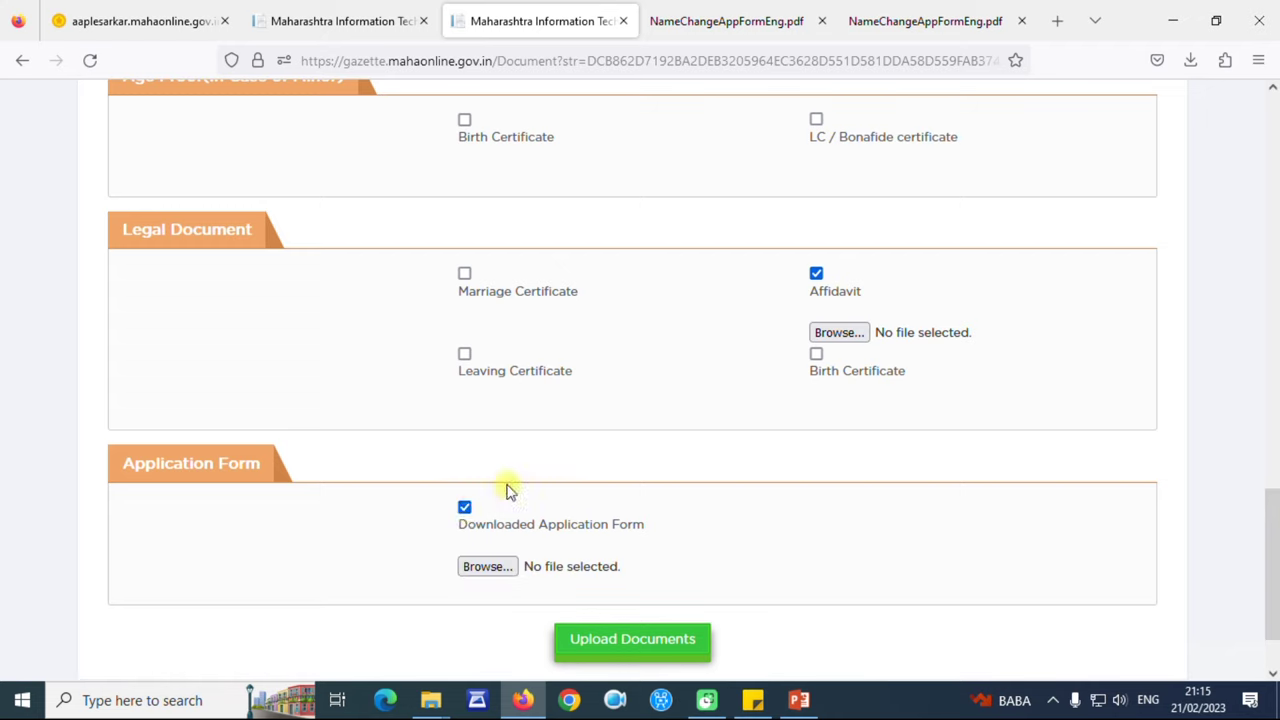
scroll(671, 526, "down", 2)
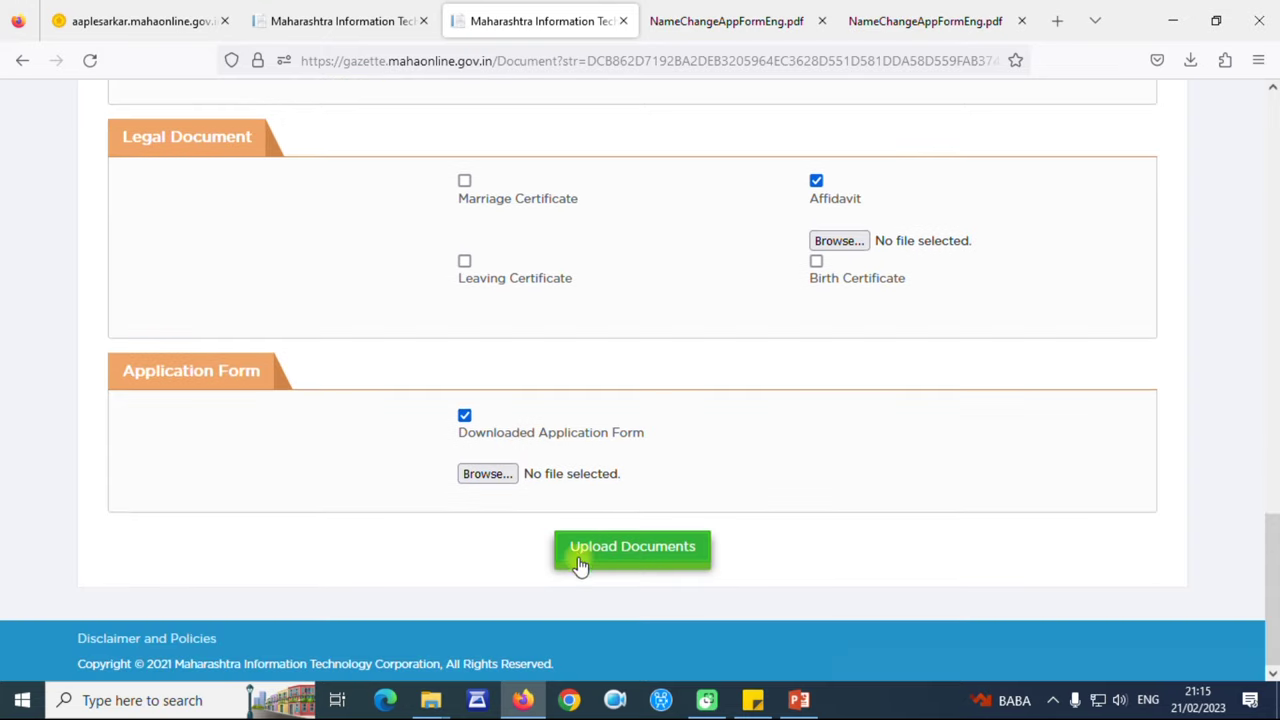
left_click(687, 553)
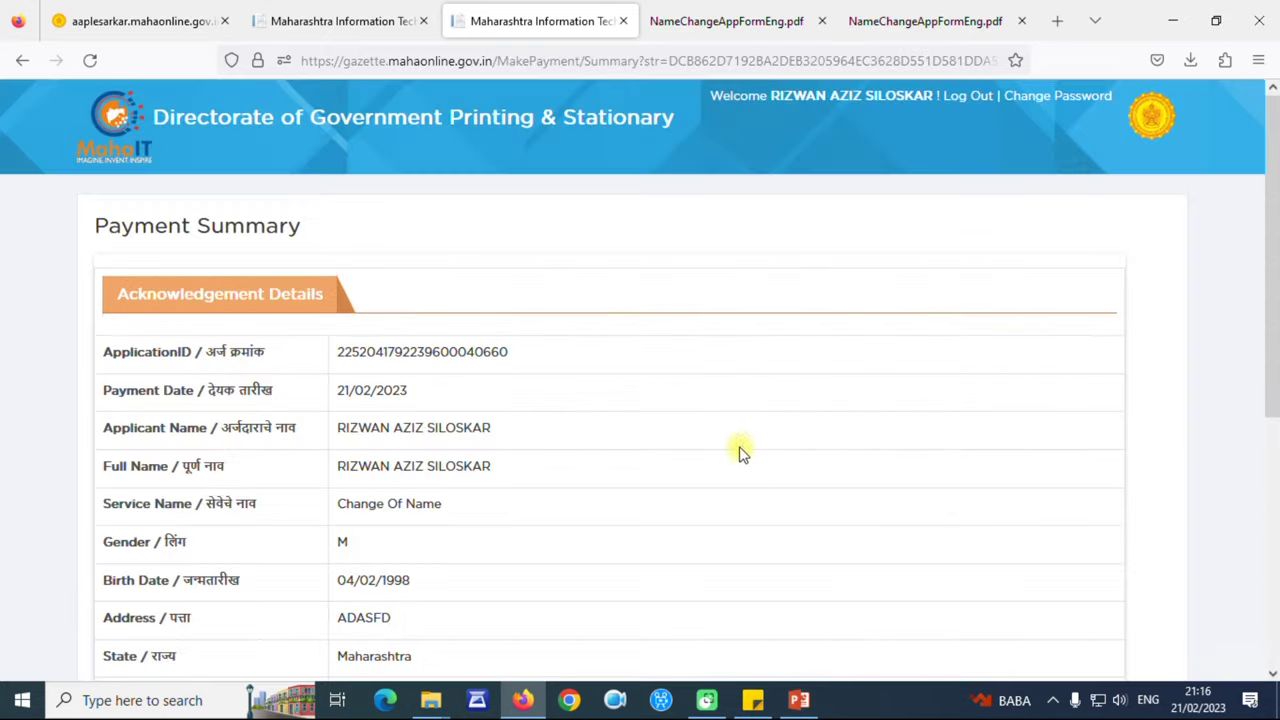
- Pay the 523.60 fee by Net Banking through Pay Gov India (All banks)
scroll(565, 358, "down", 5)
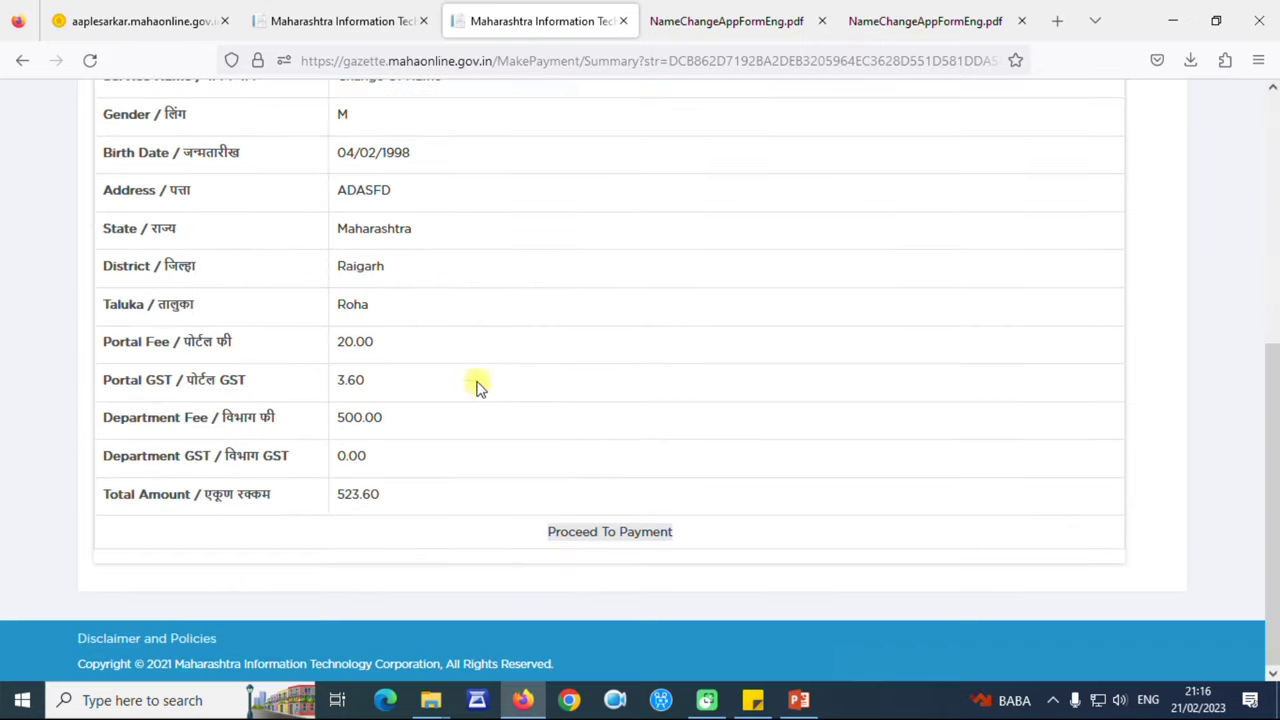
double_click(342, 497)
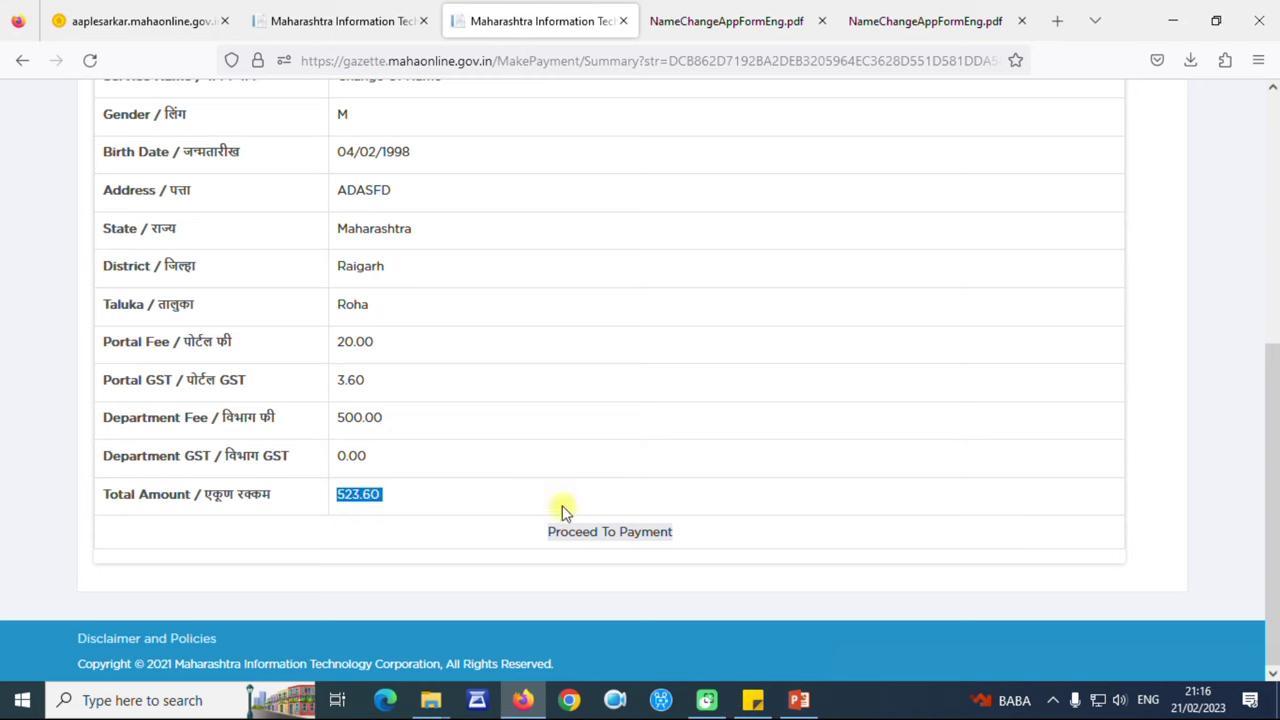
left_click(640, 537)
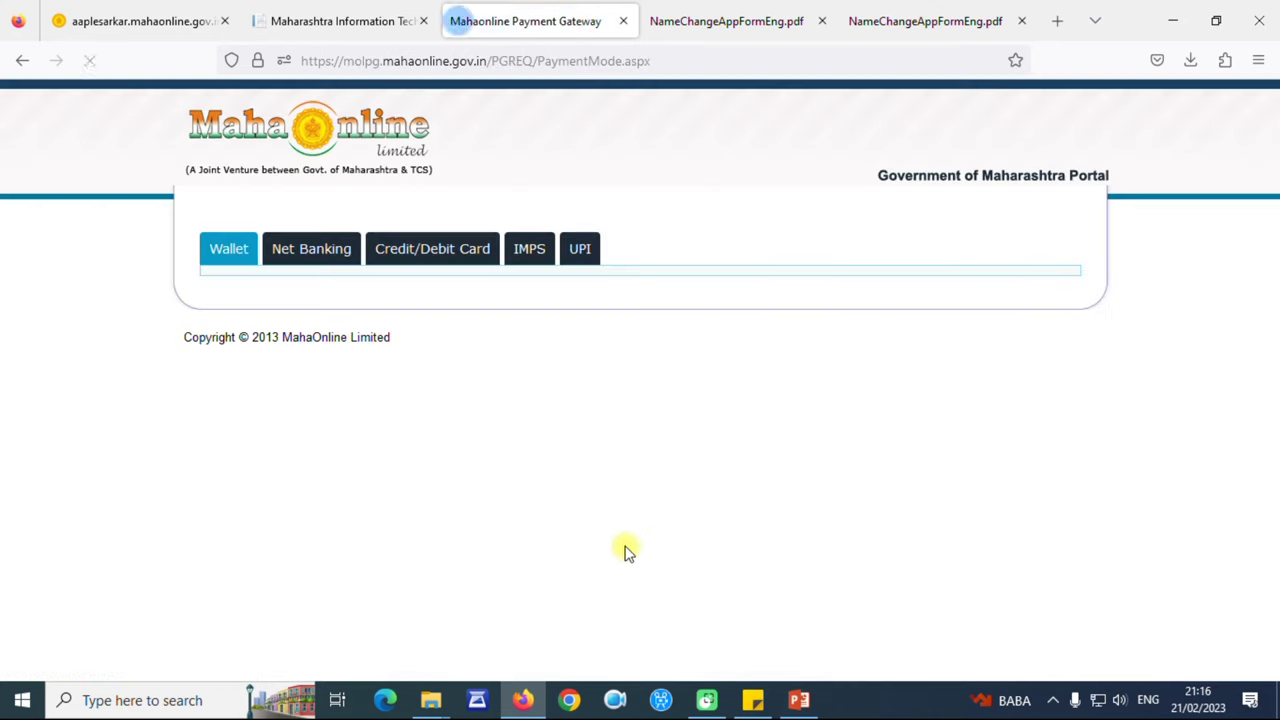
left_click(331, 252)
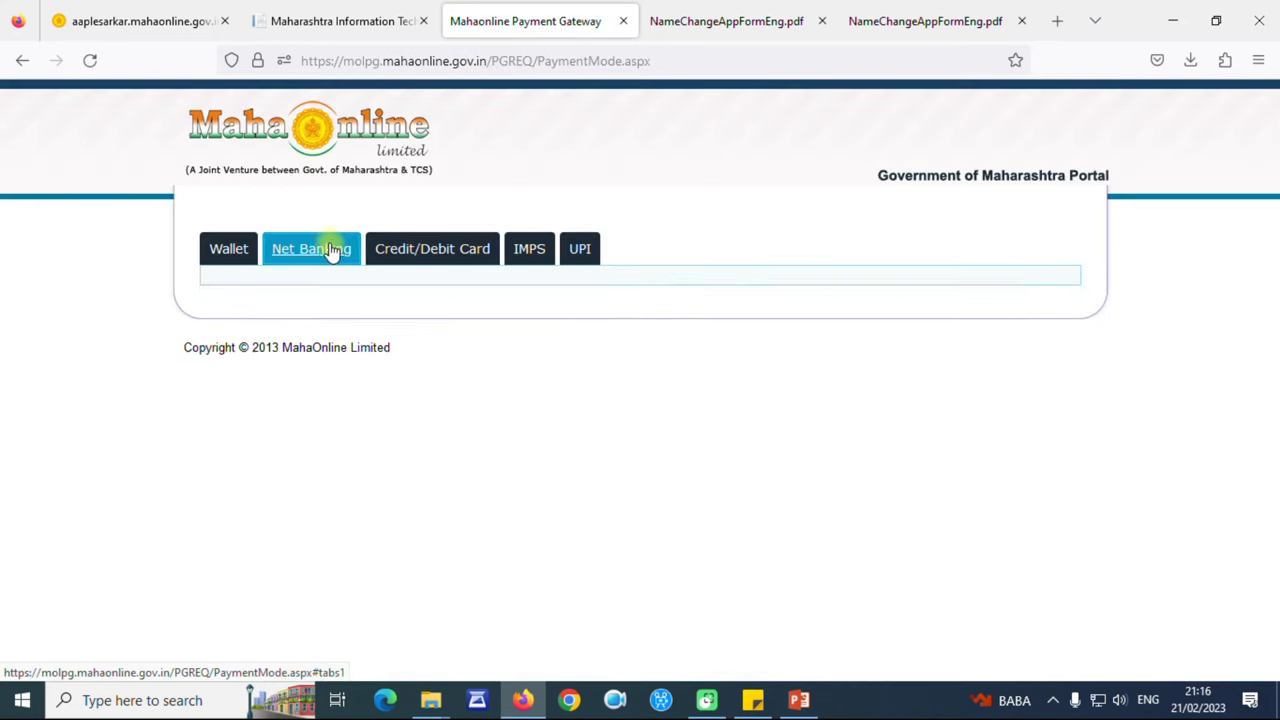
left_click(414, 250)
left_click(578, 258)
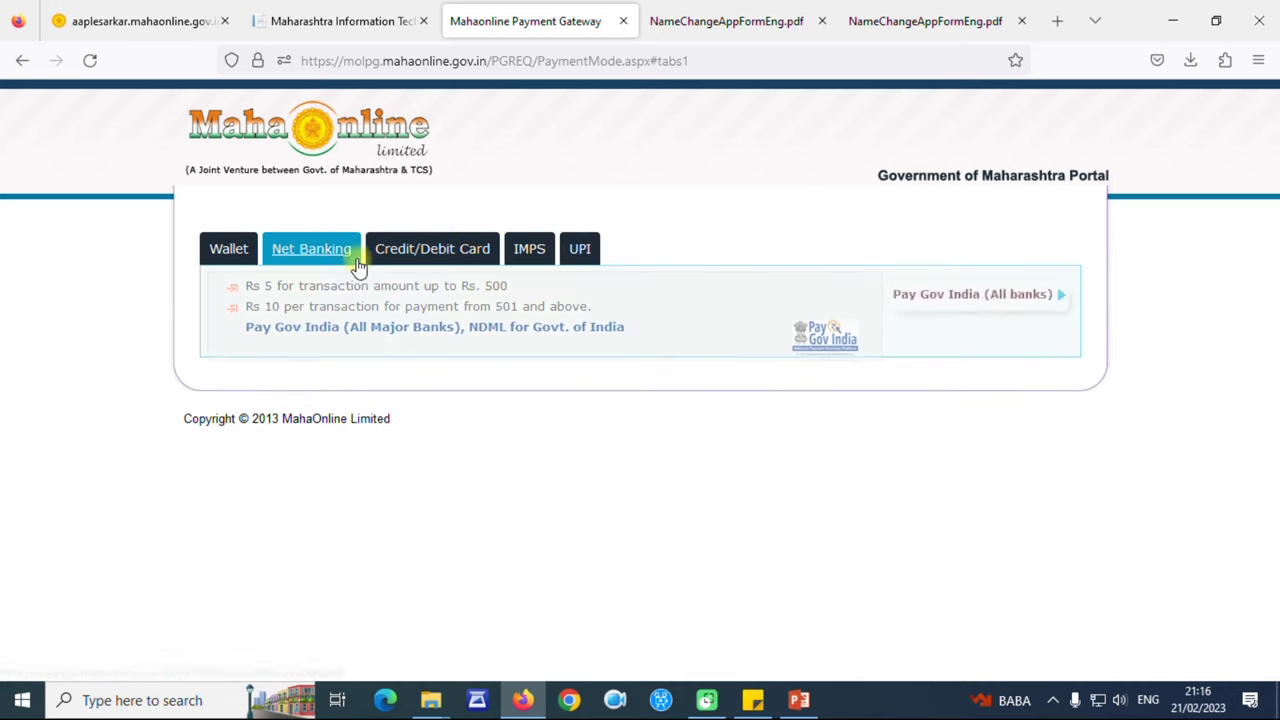
left_click(1058, 292)
left_click(684, 468)
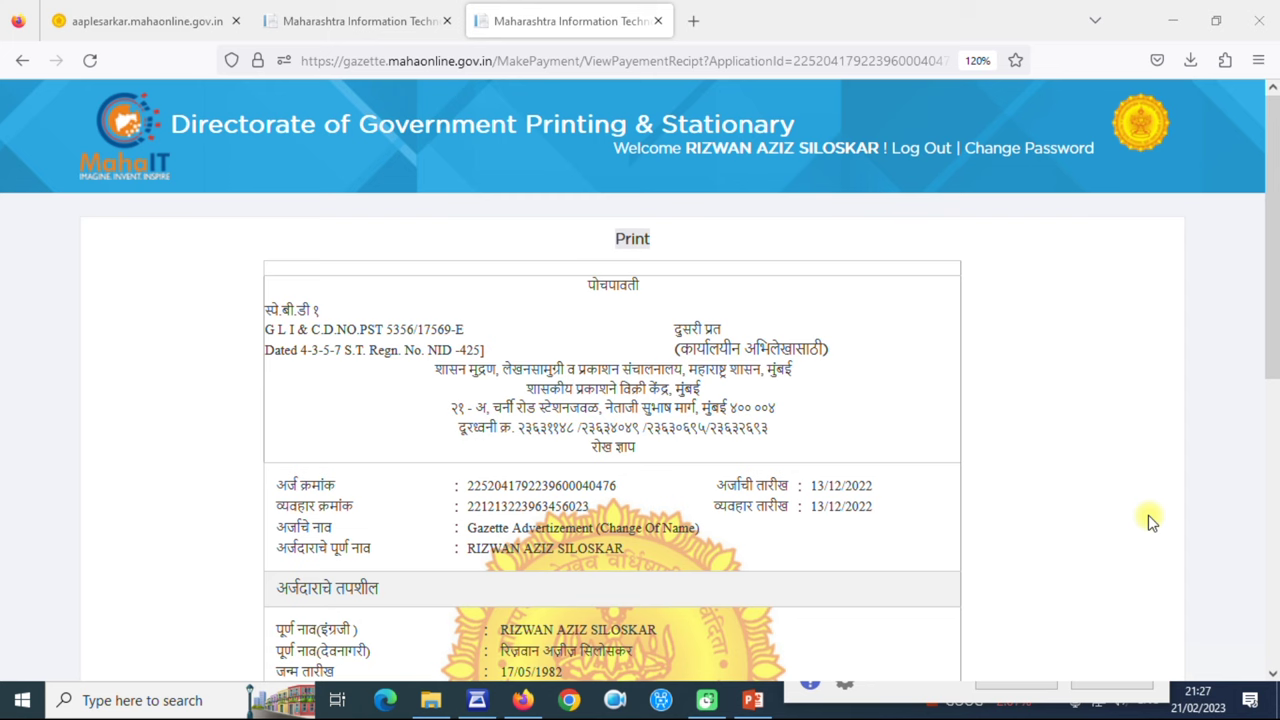
- Search Google for 'DGPS' in a new tab and open the DGPS - Maharashtra Gov result
left_click(698, 22)
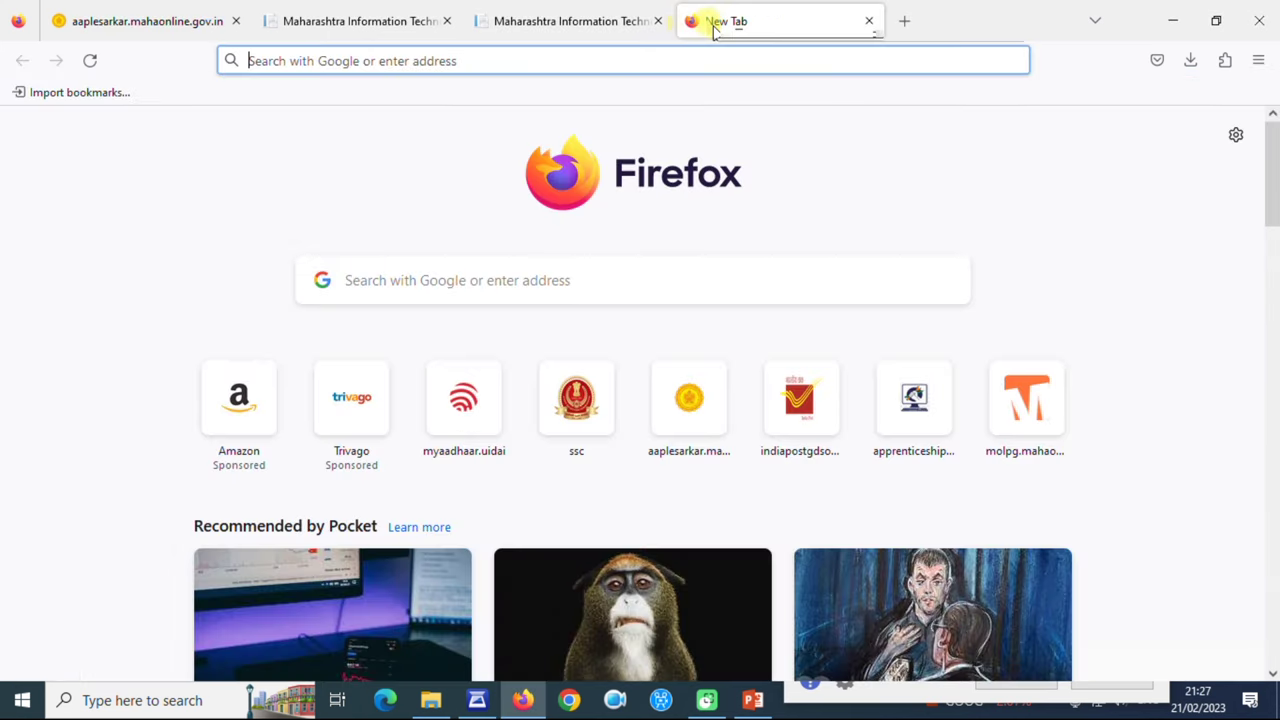
type("GO")
key("Return")
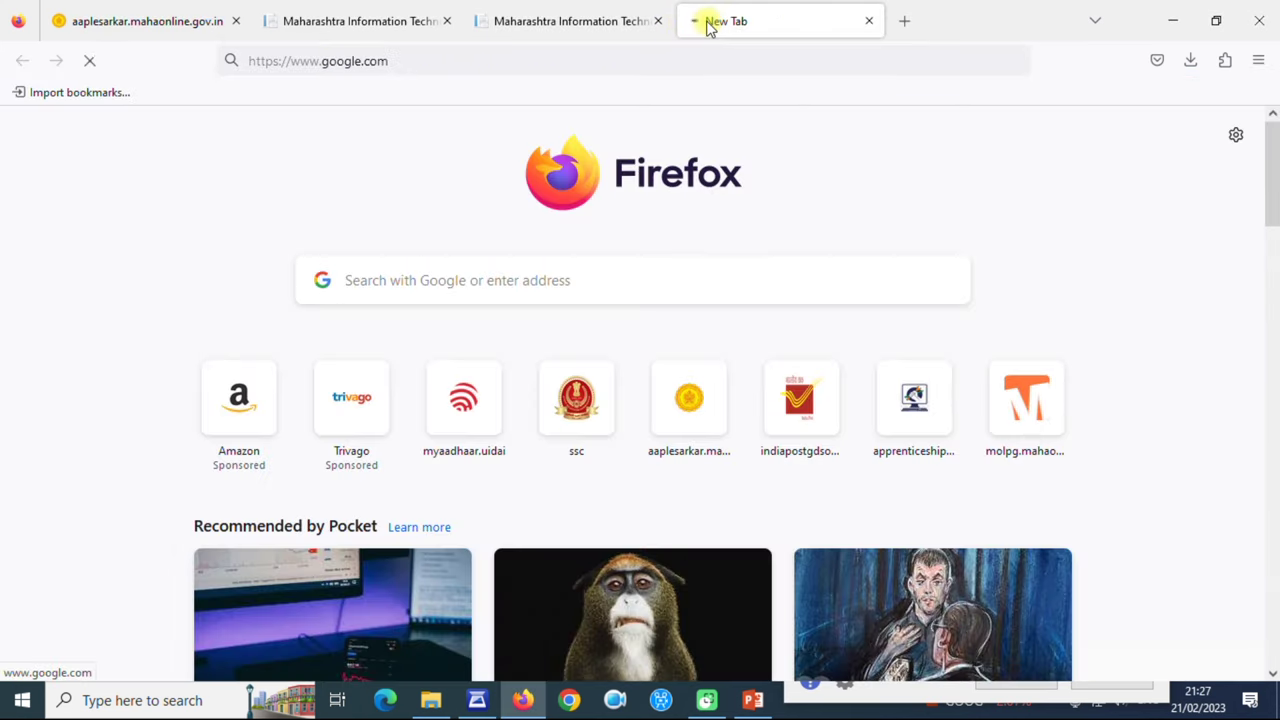
type("D")
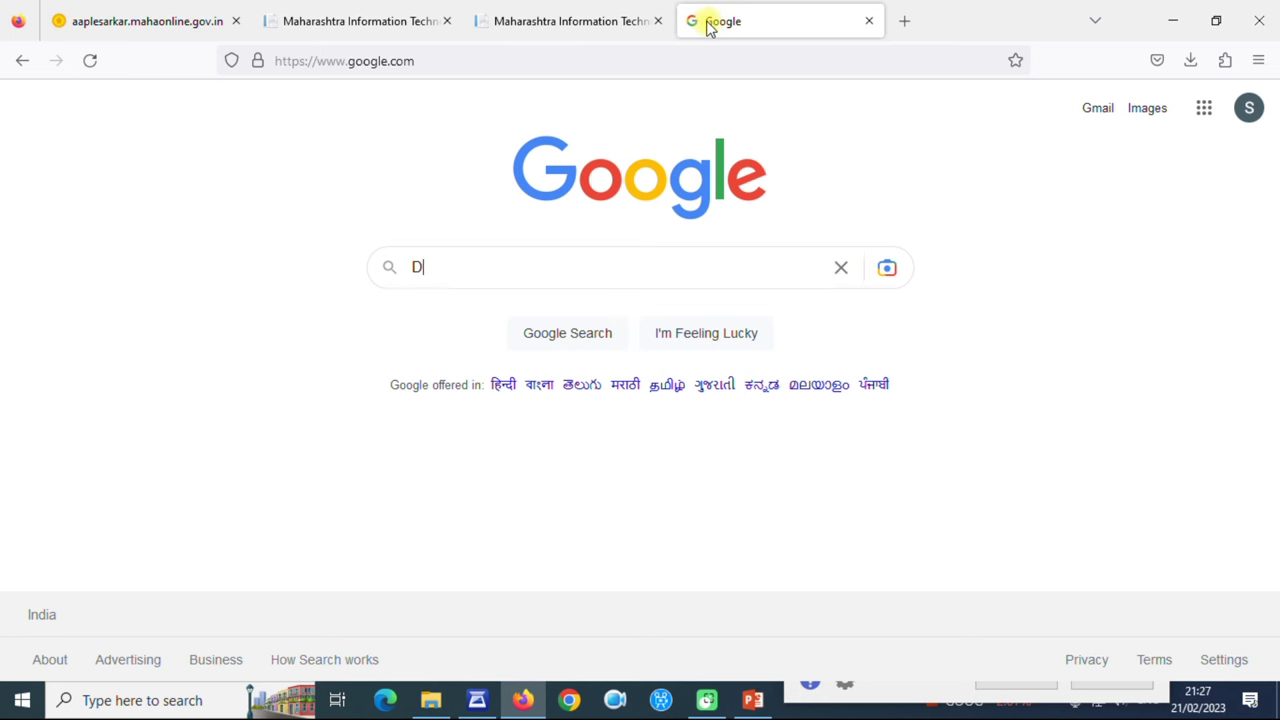
type("GPS")
key("Return")
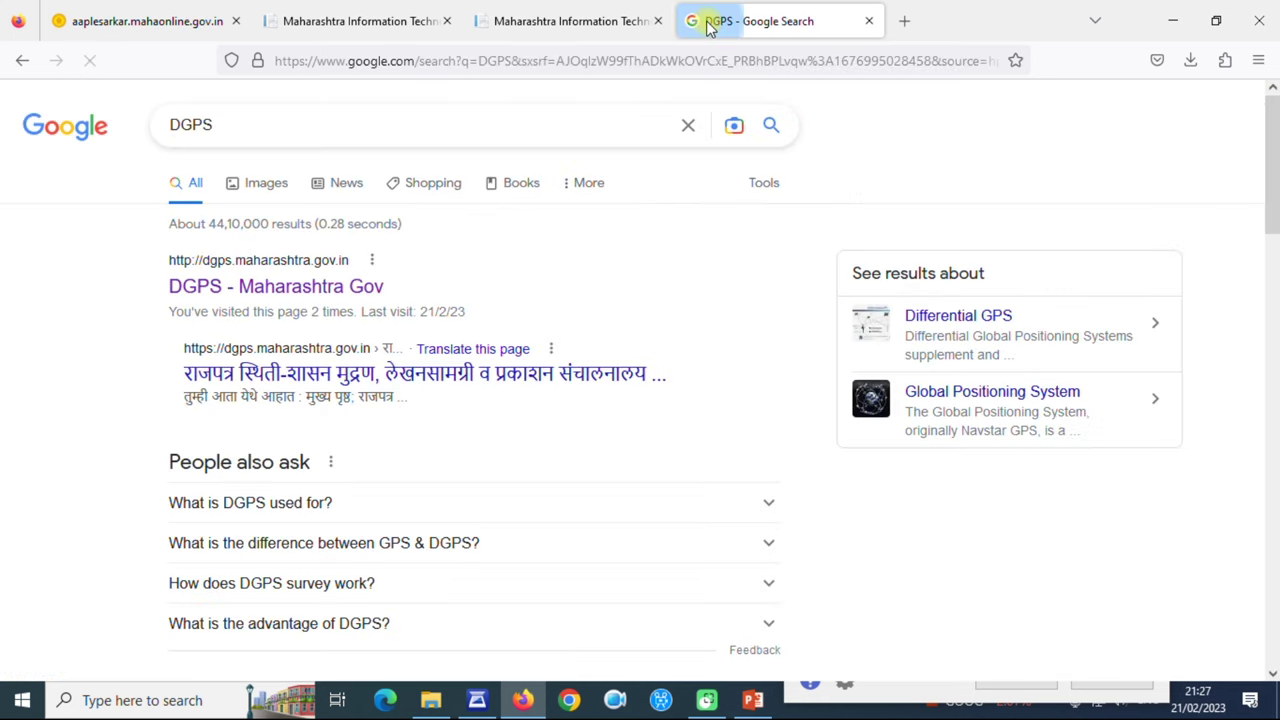
left_click(332, 286)
- Via Rajpatra > Rajpatra Sthiti, open the 'Change in Name/Date of Birth/Religion' status page
left_click(328, 290)
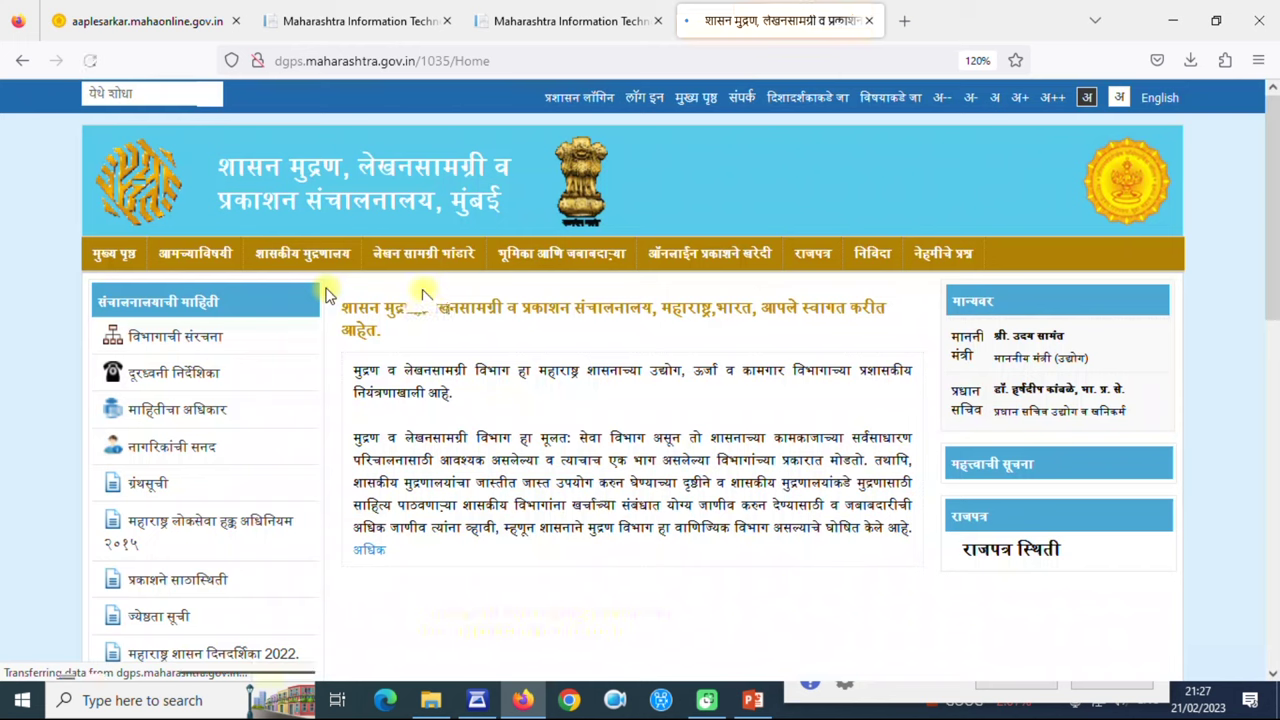
mouse_move(818, 248)
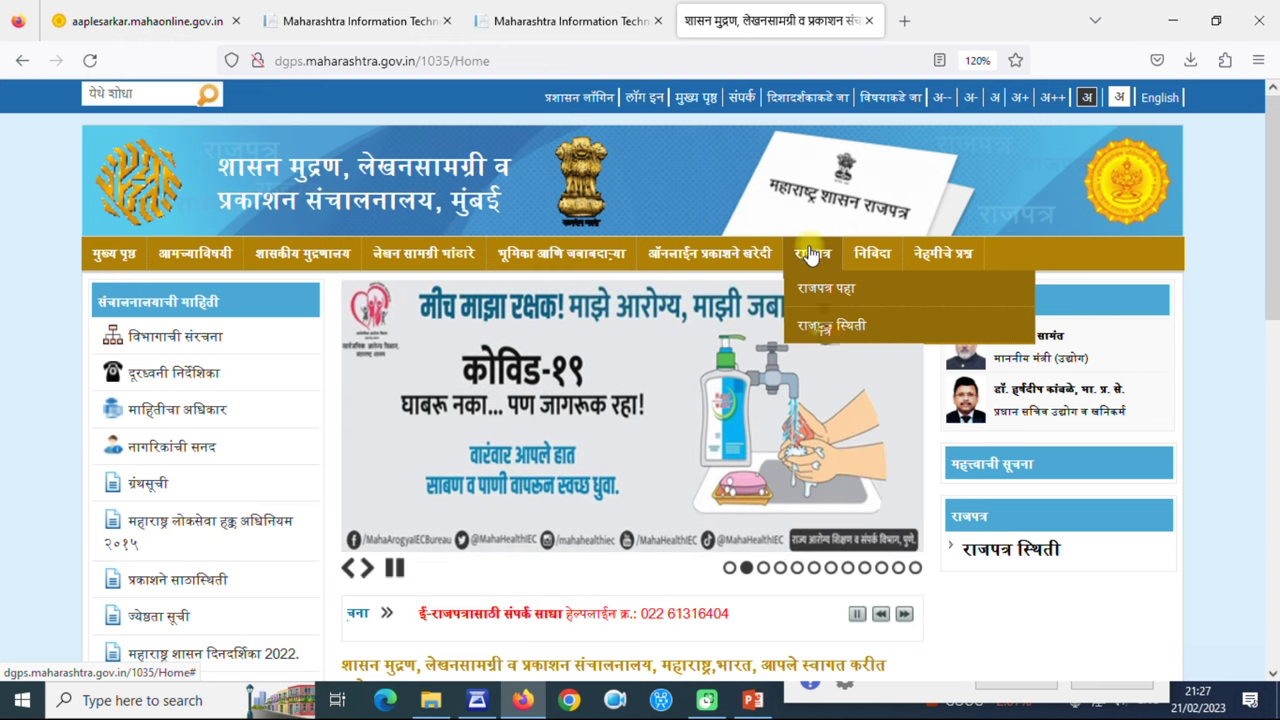
mouse_move(822, 332)
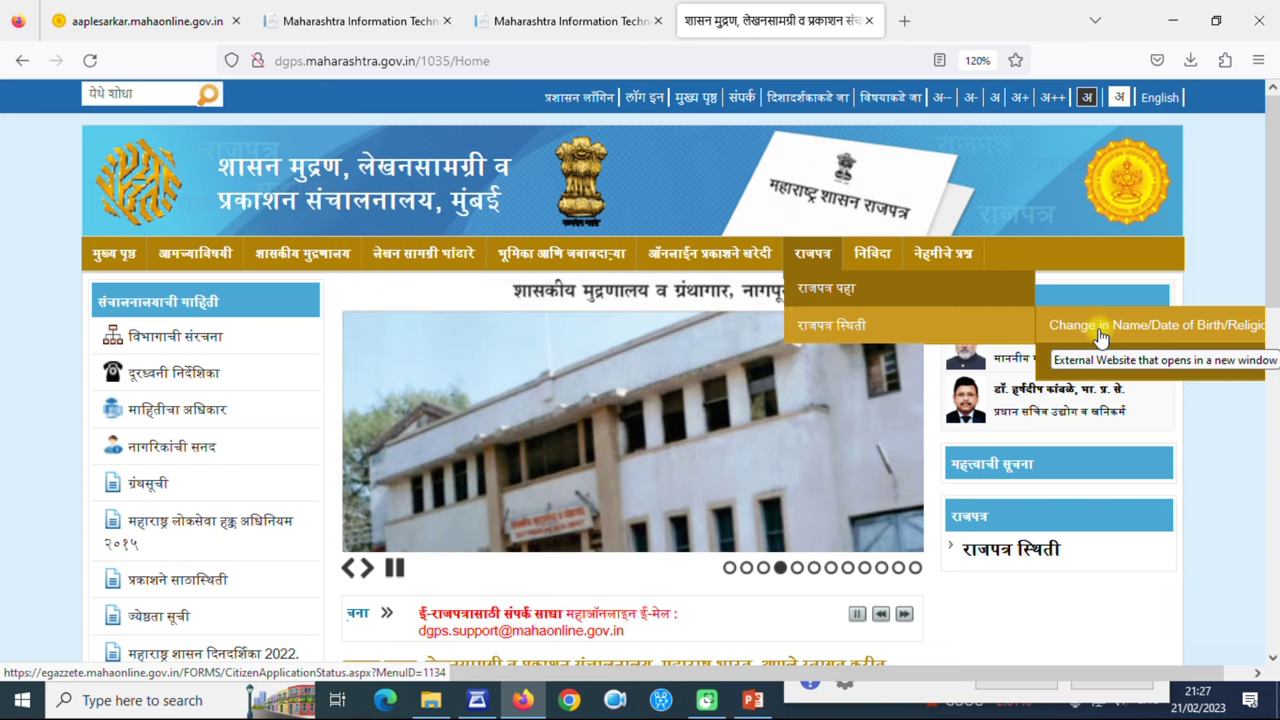
left_click(1100, 336)
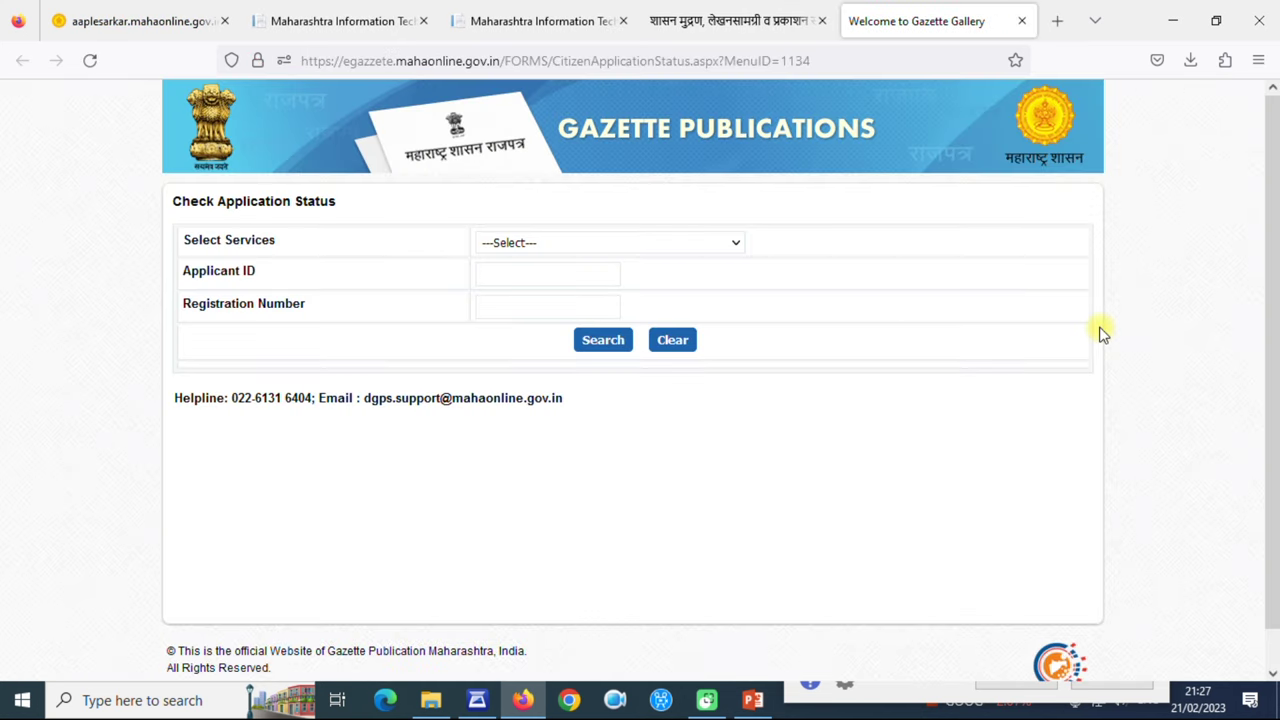
- Search Change In Name status using the receipt's application number; it shows approved by DGPS
left_click_drag(195, 240, 183, 240)
left_click(522, 245)
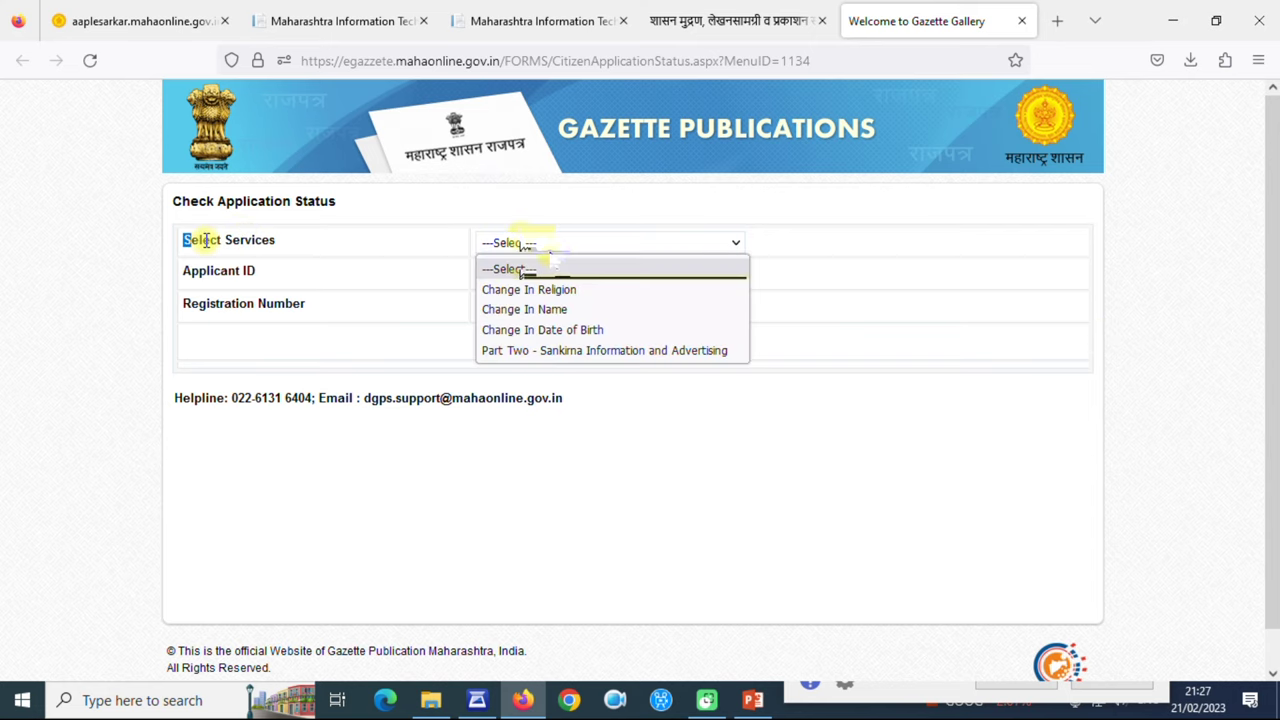
left_click(566, 316)
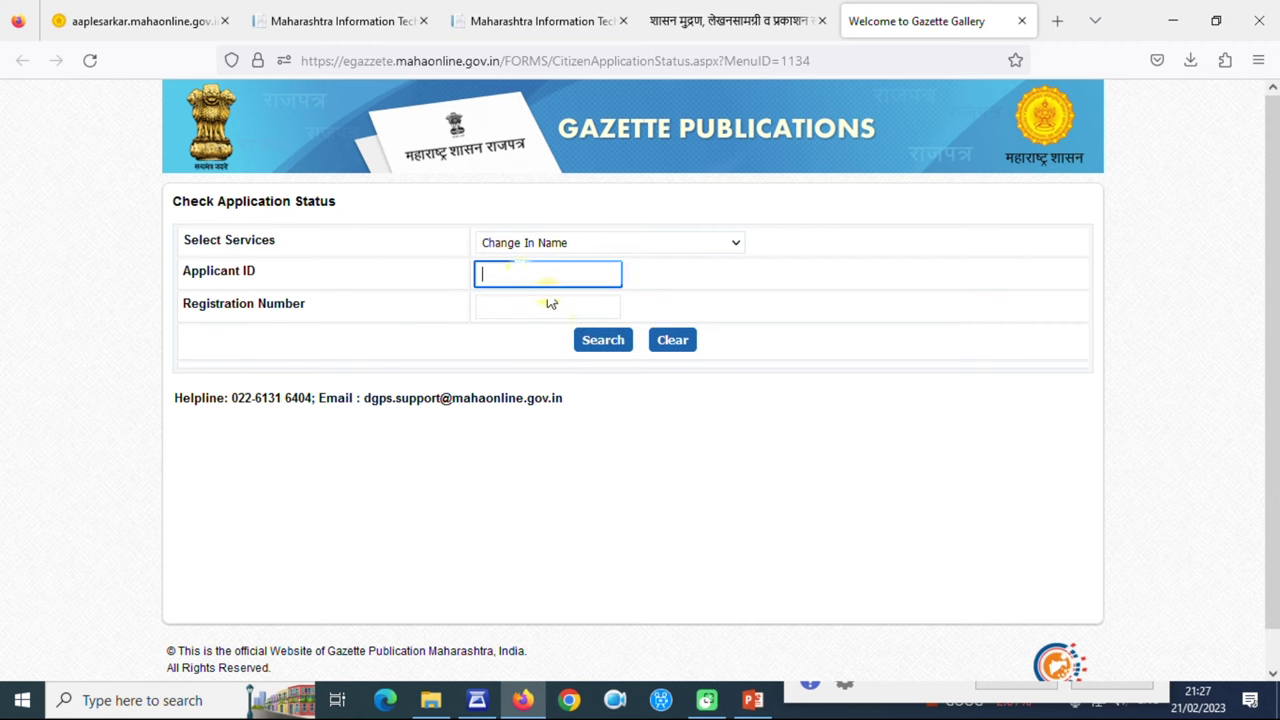
left_click(543, 20)
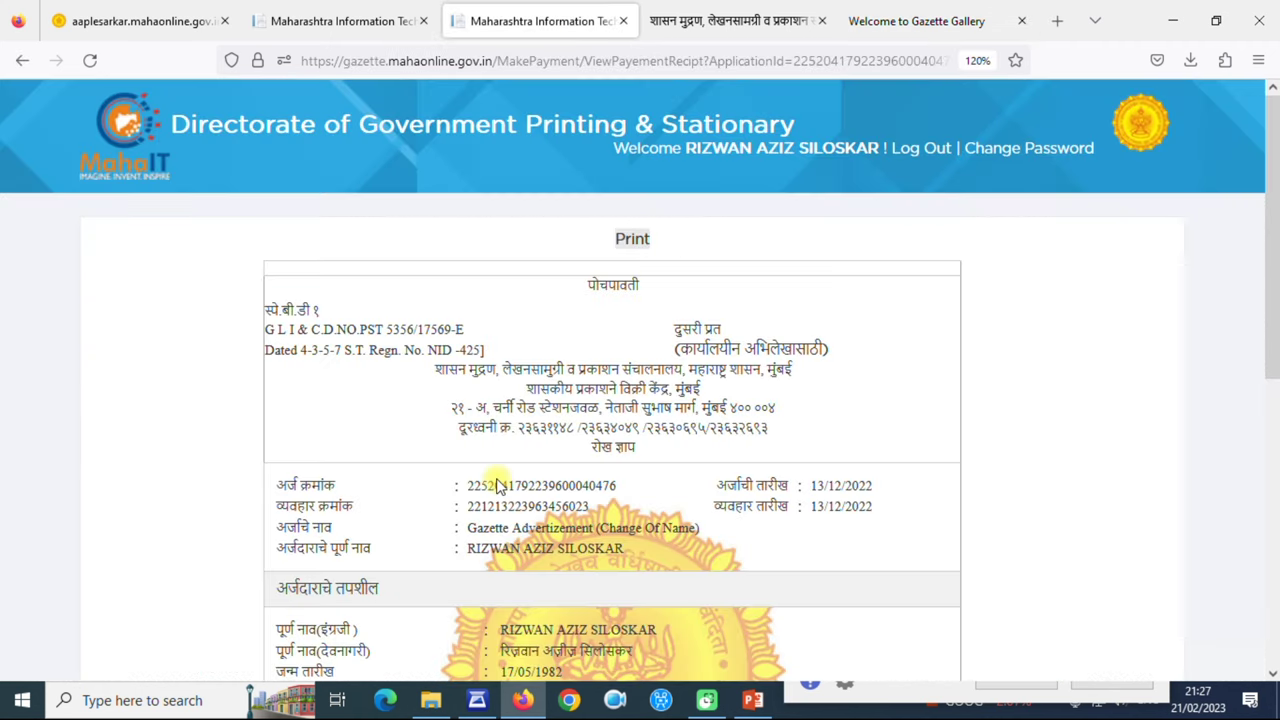
double_click(490, 485)
key("ctrl+c")
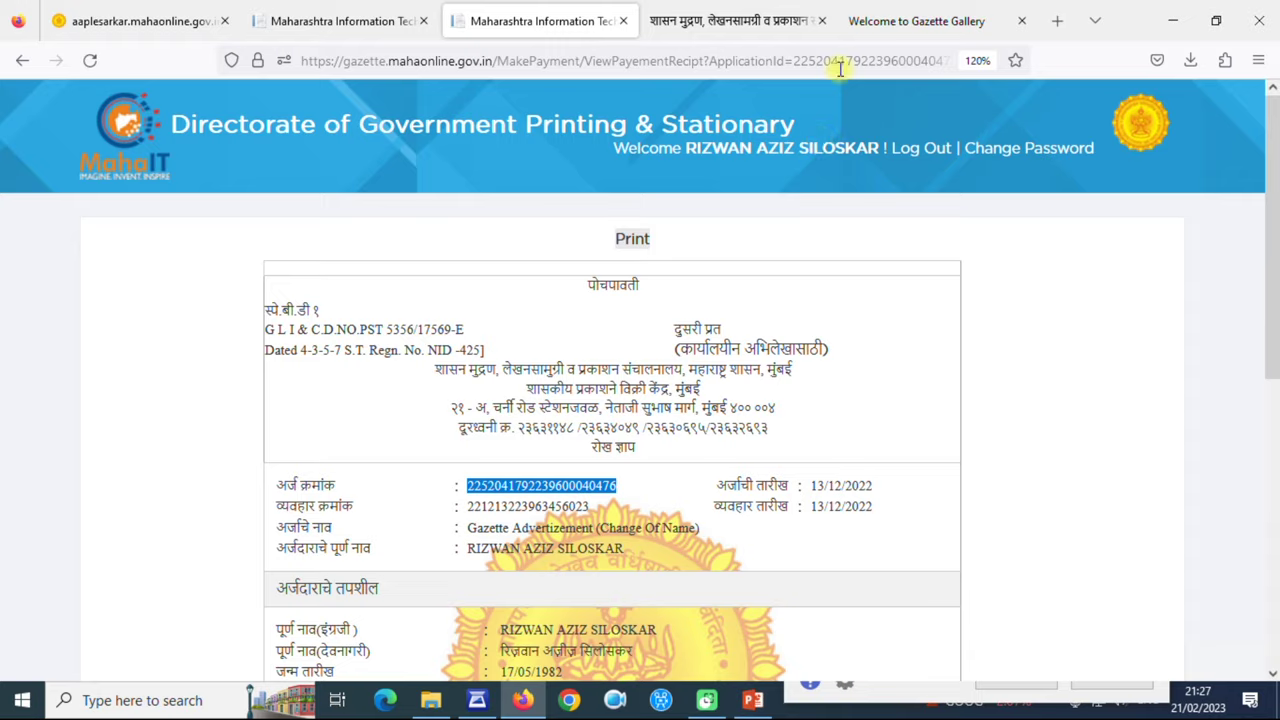
left_click(880, 20)
key("ctrl+v")
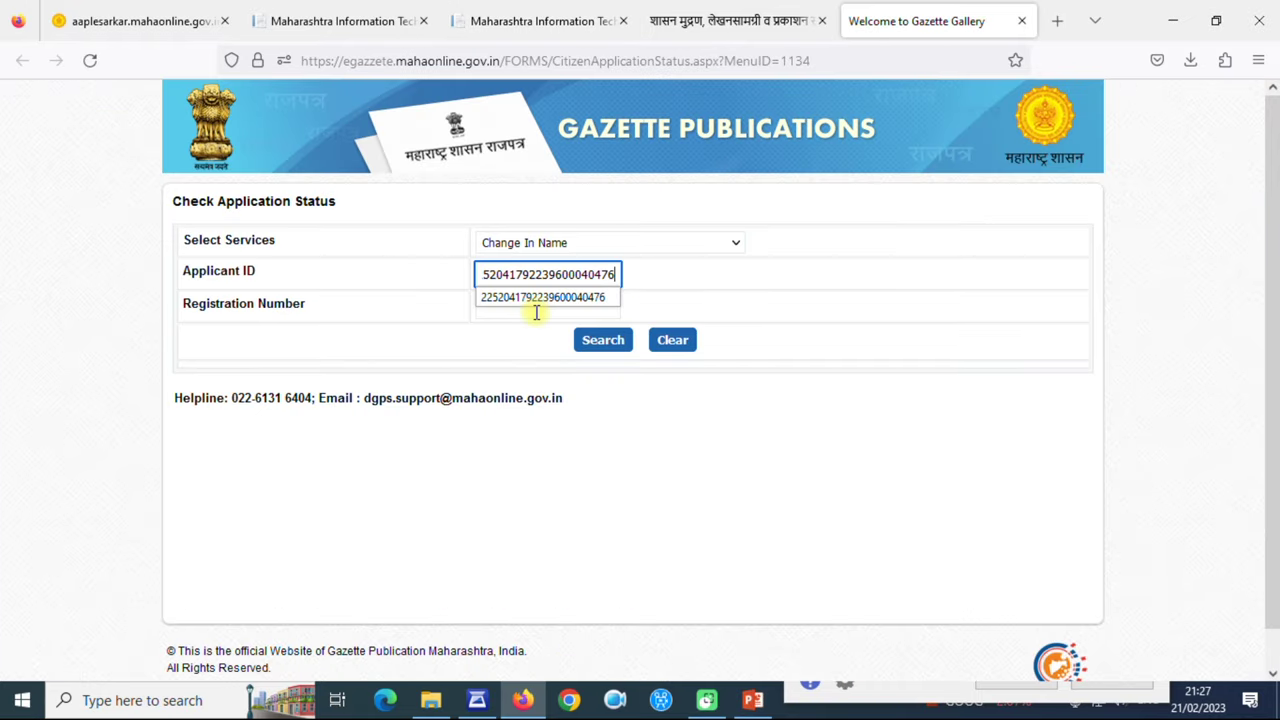
left_click(601, 341)
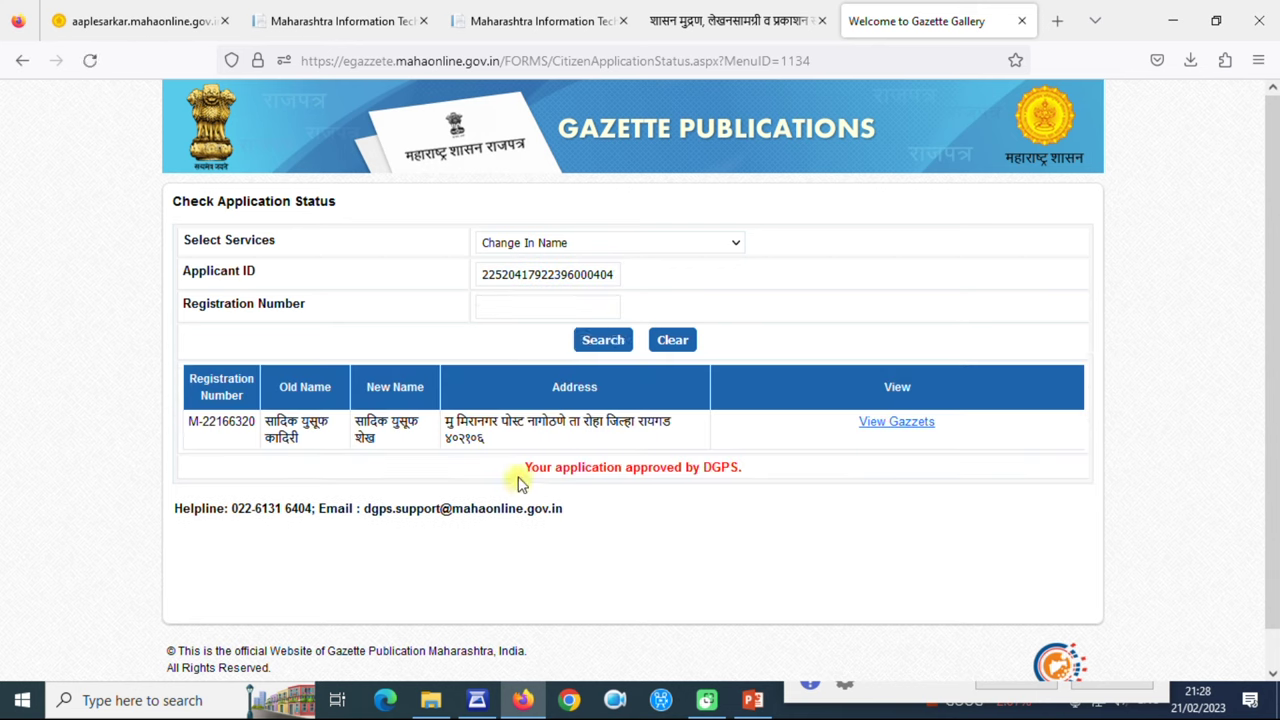
left_click_drag(520, 470, 737, 484)
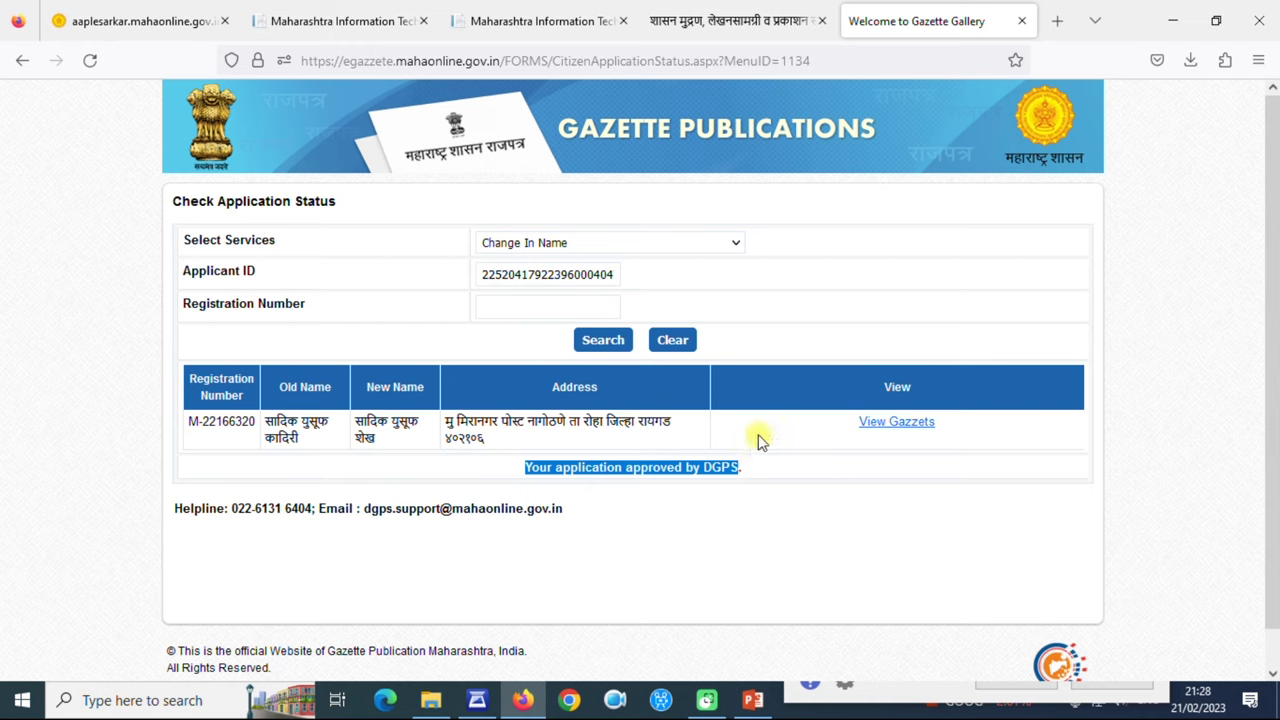
- Download and scroll through the DisplayRajpatra-1.pdf gazette via View Gazzets
left_click(903, 425)
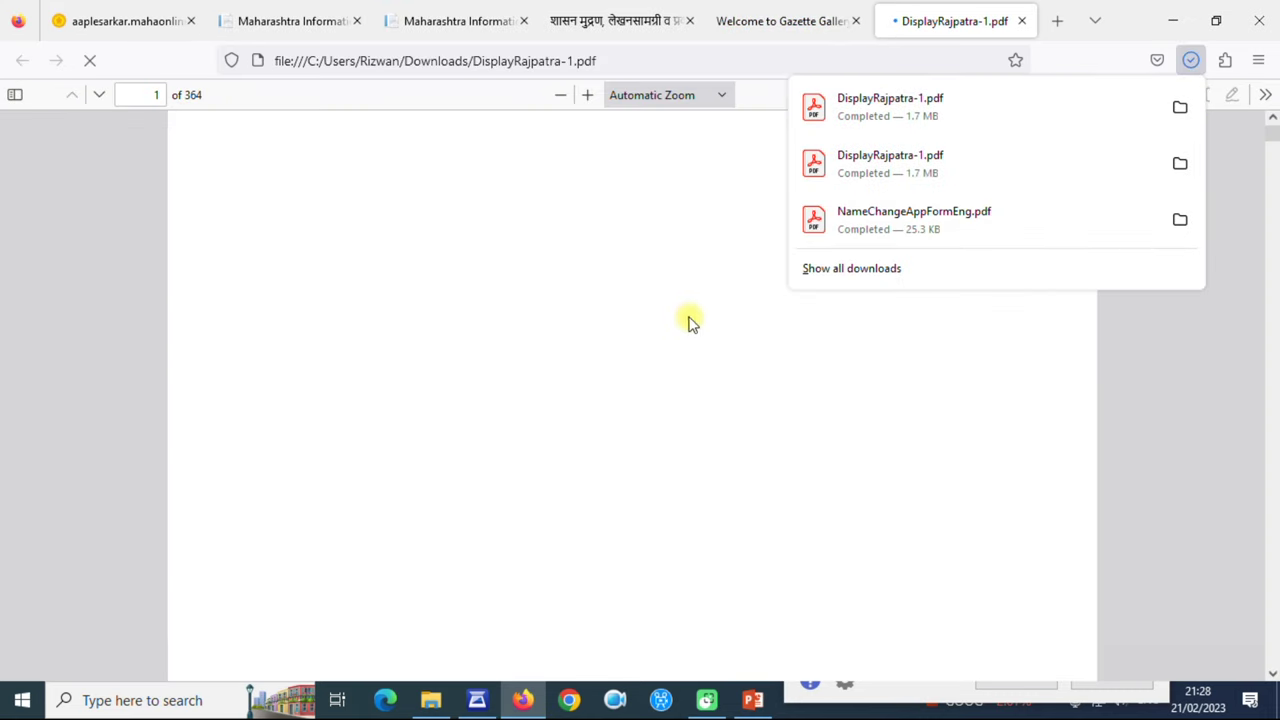
scroll(694, 390, "down", 15)
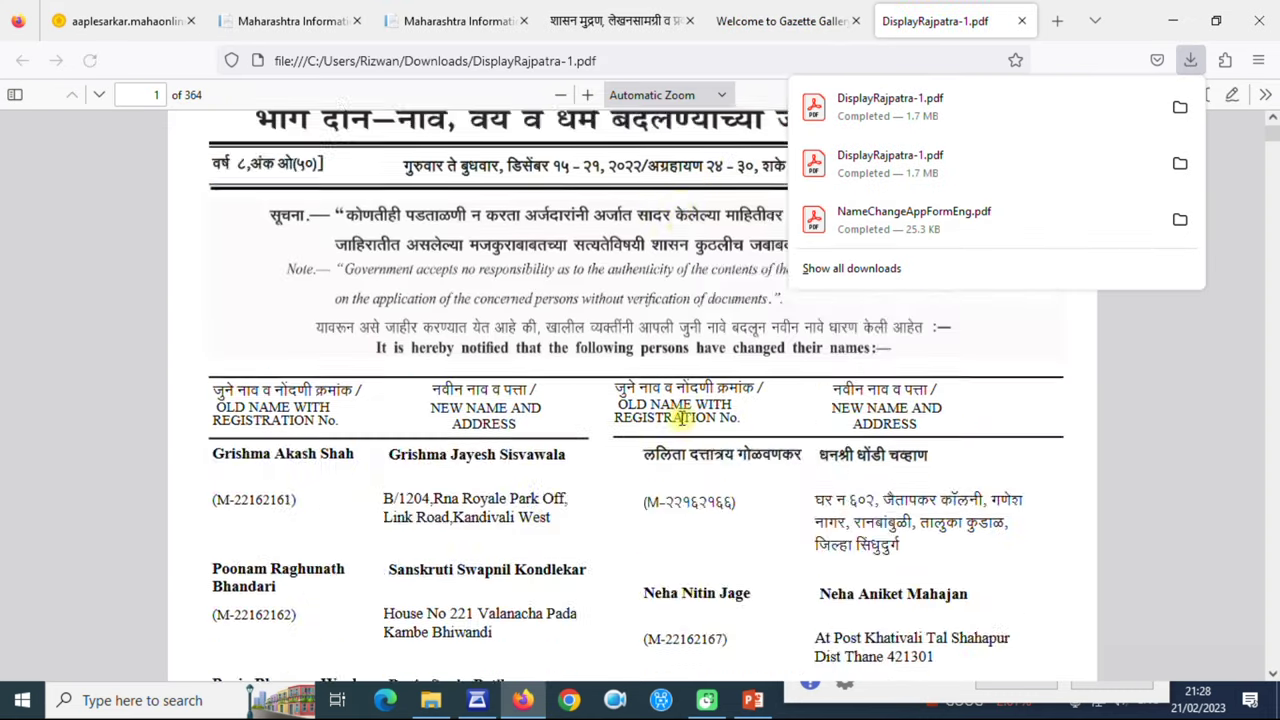
scroll(643, 452, "down", 10)
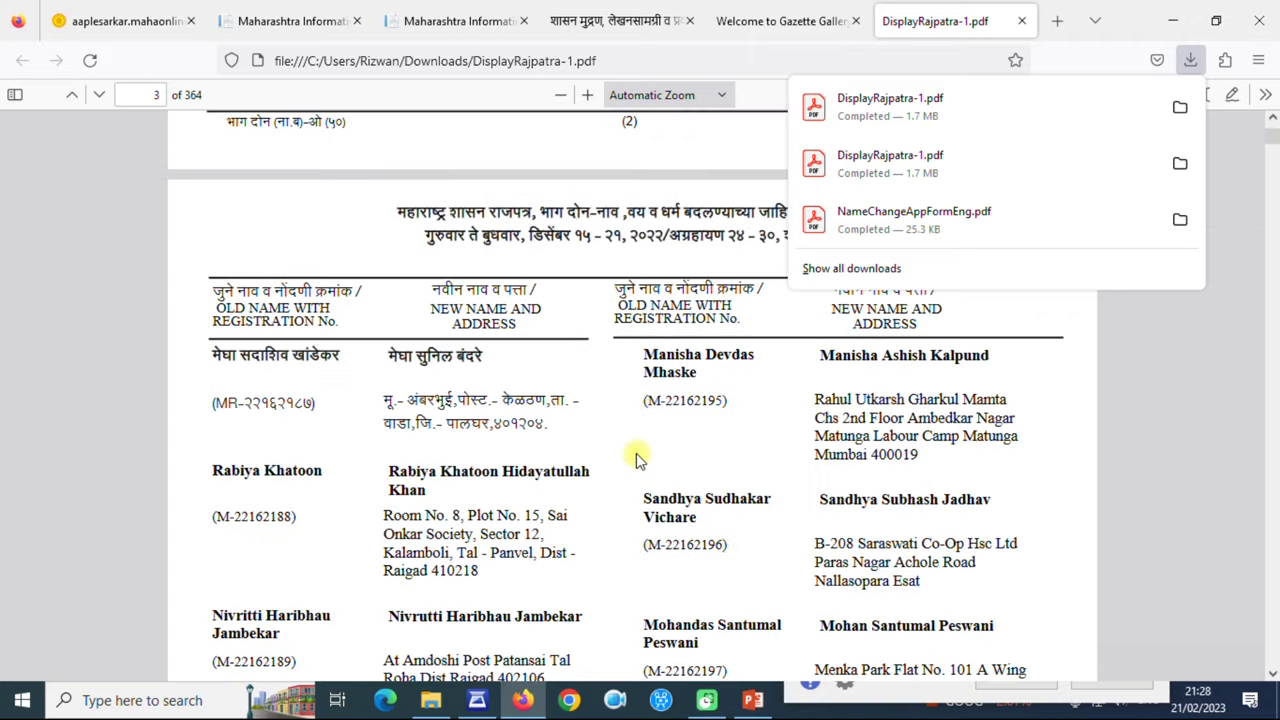
- Back on the status results, select the application's registration number for copying
left_click(760, 8)
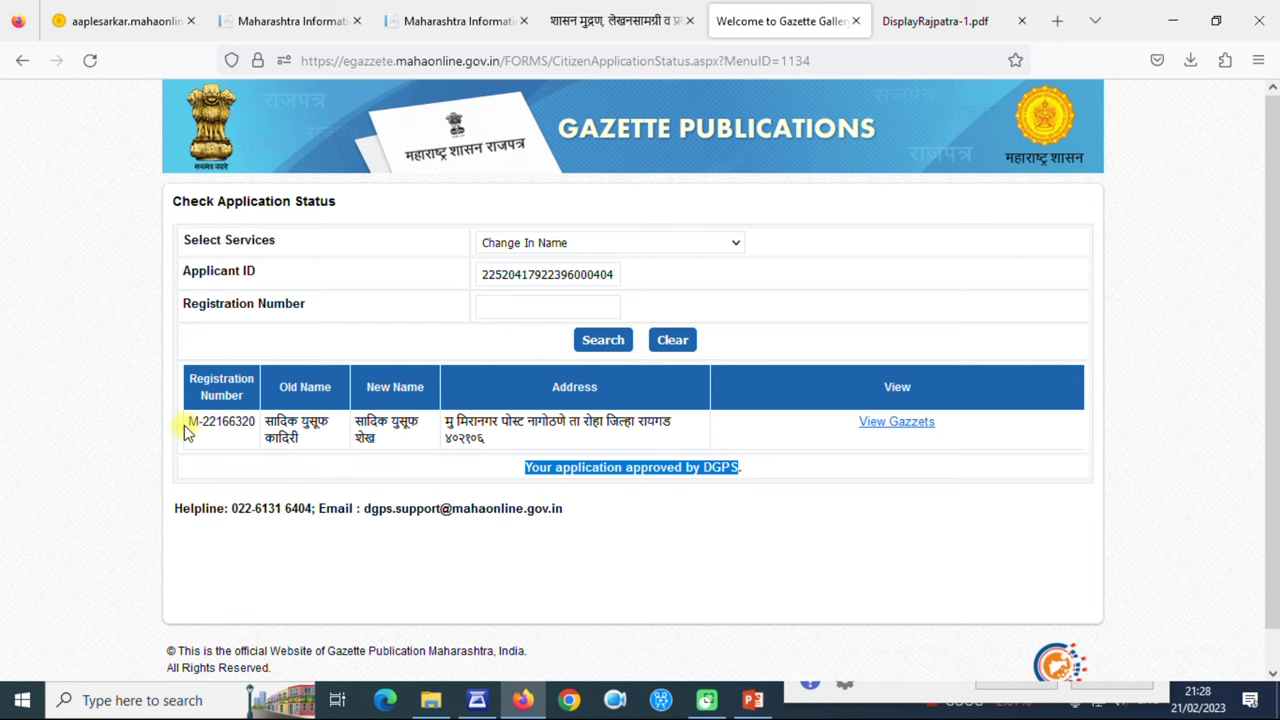
left_click_drag(185, 428, 192, 380)
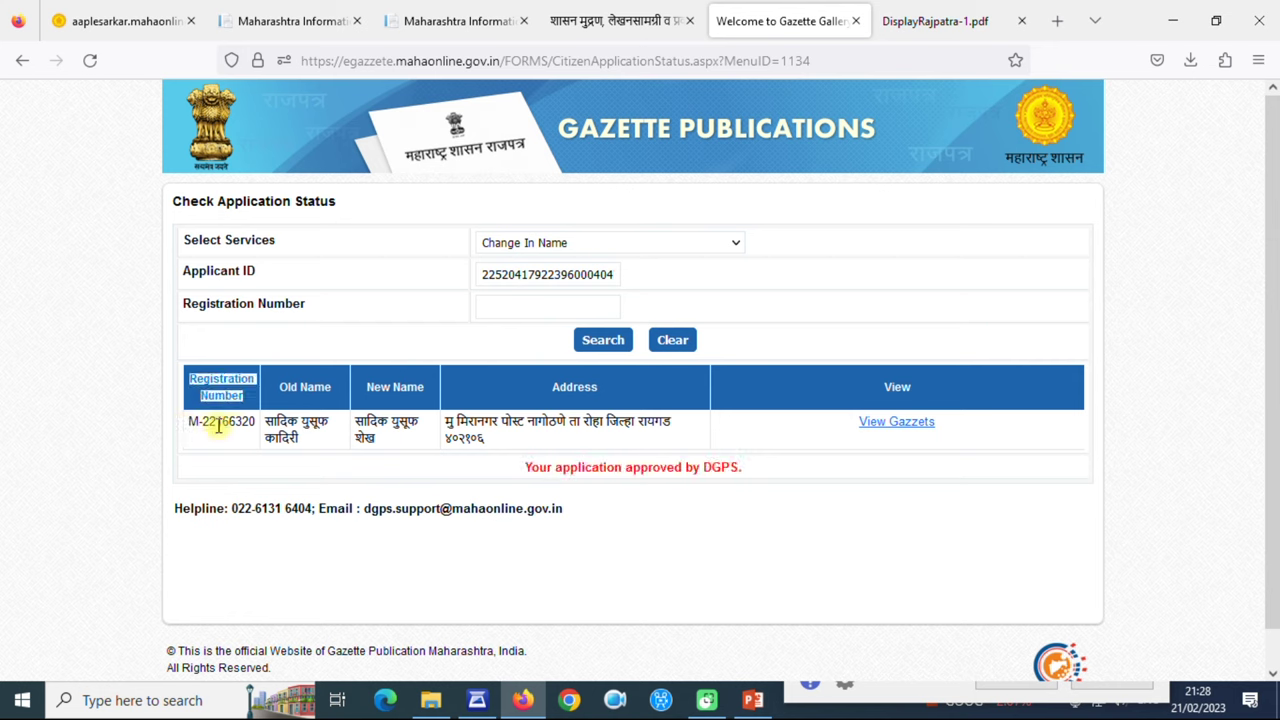
triple_click(218, 425)
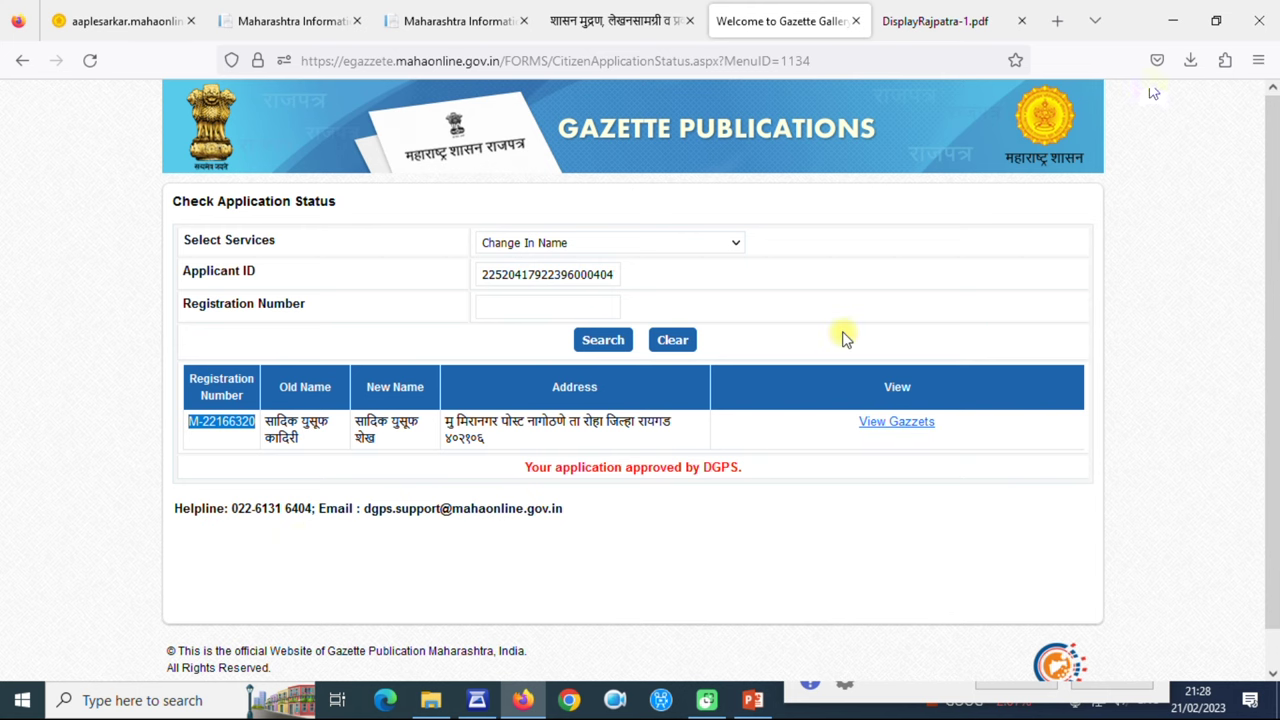
left_click(1172, 29)
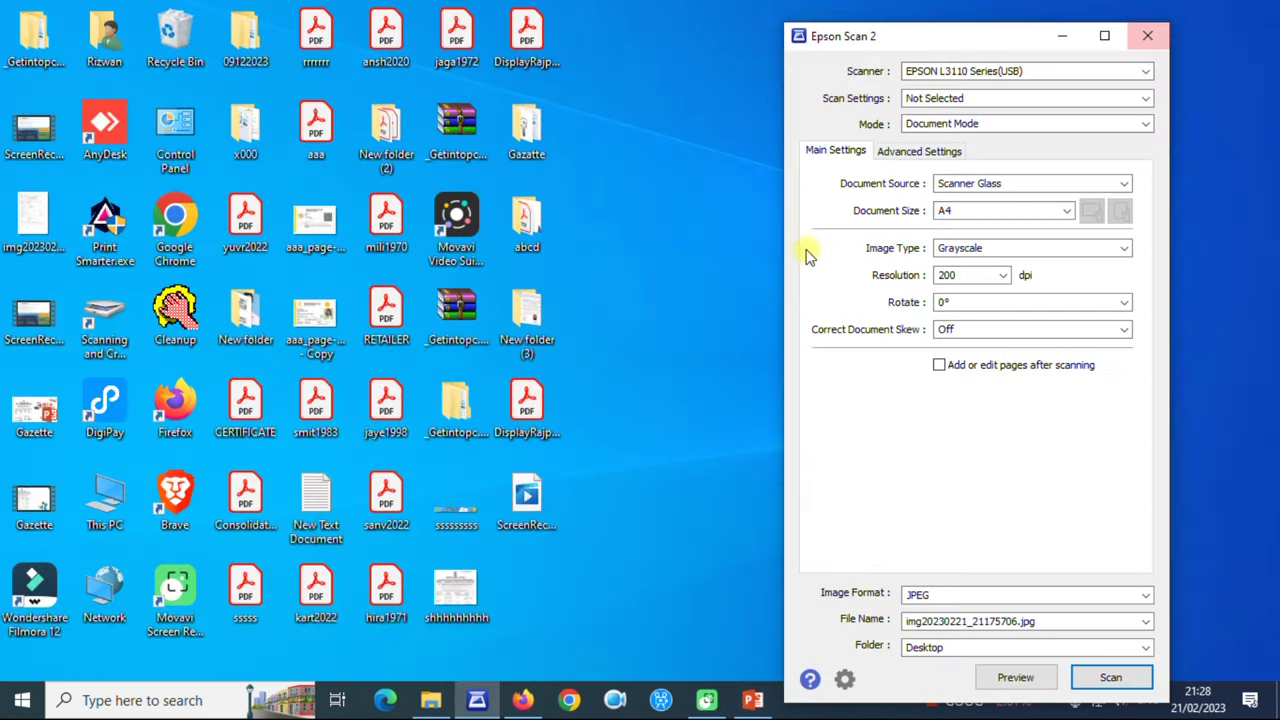
- Open DisplayRajpatra-1.pdf from the desktop in Adobe Acrobat, accepting the licence terms
double_click(536, 414)
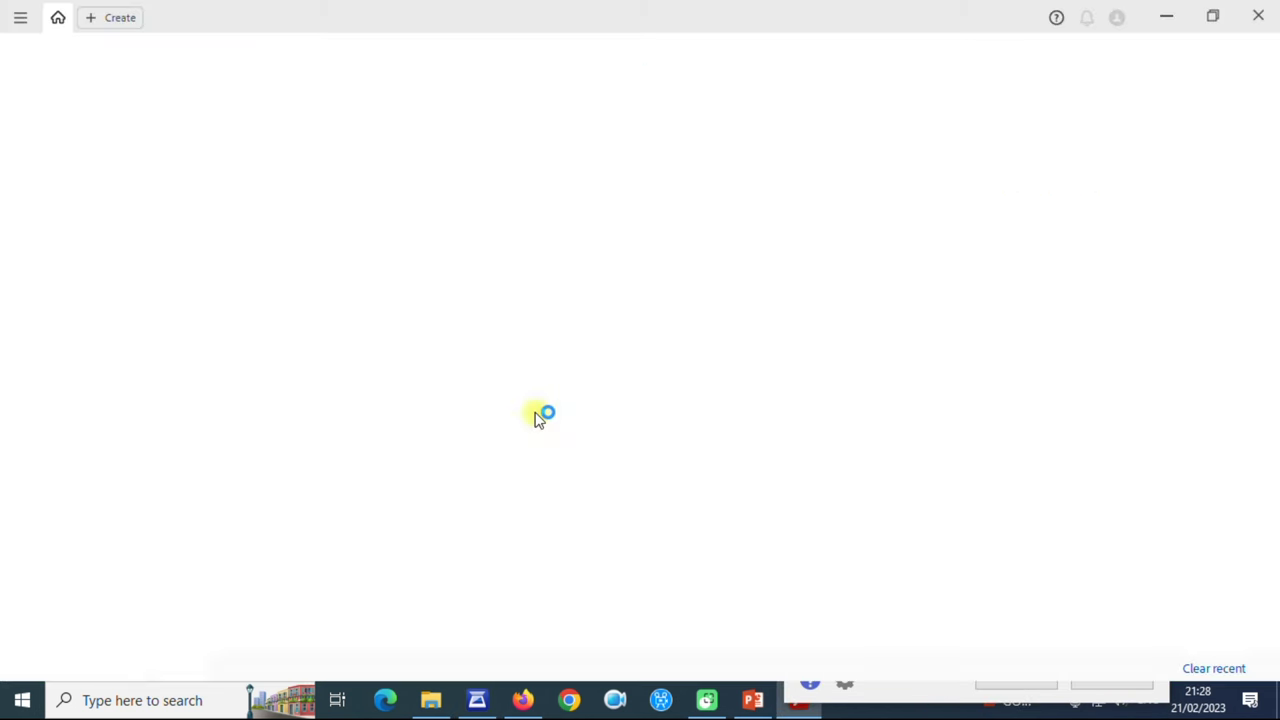
left_click(806, 589)
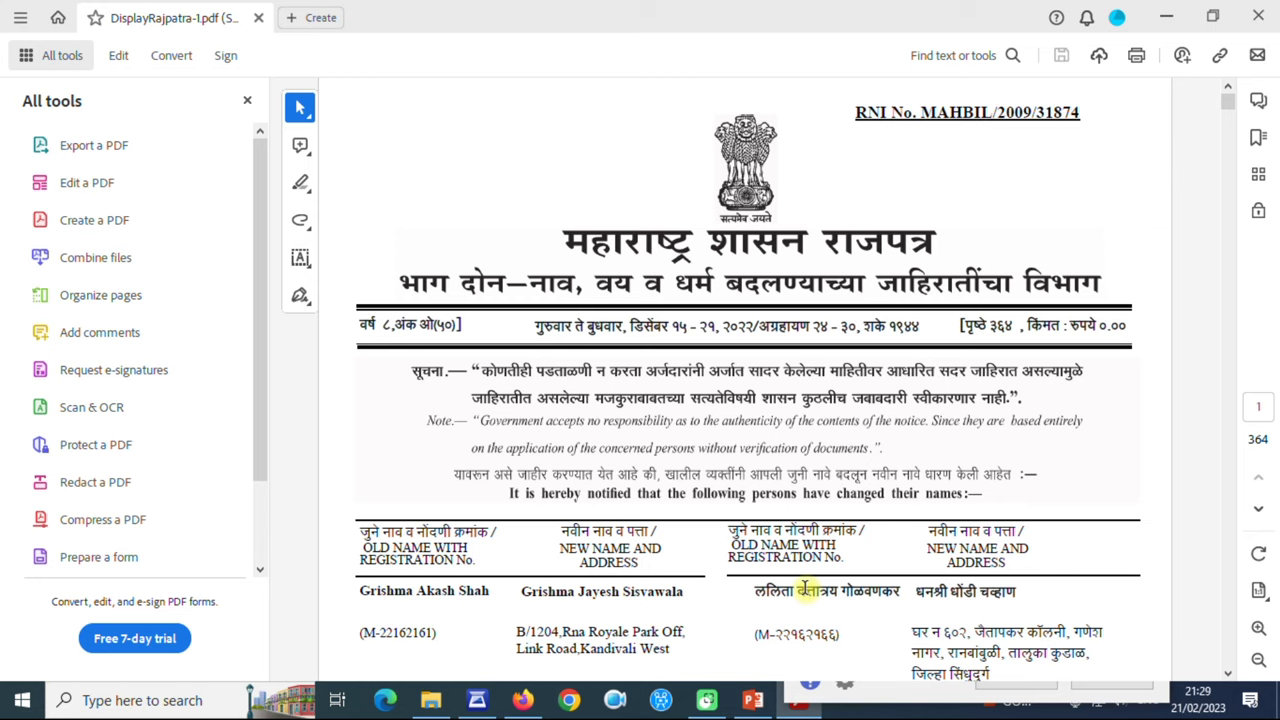
- Find the pasted registration number in the gazette and select the entry's old and new names on page 257
key("ctrl+f")
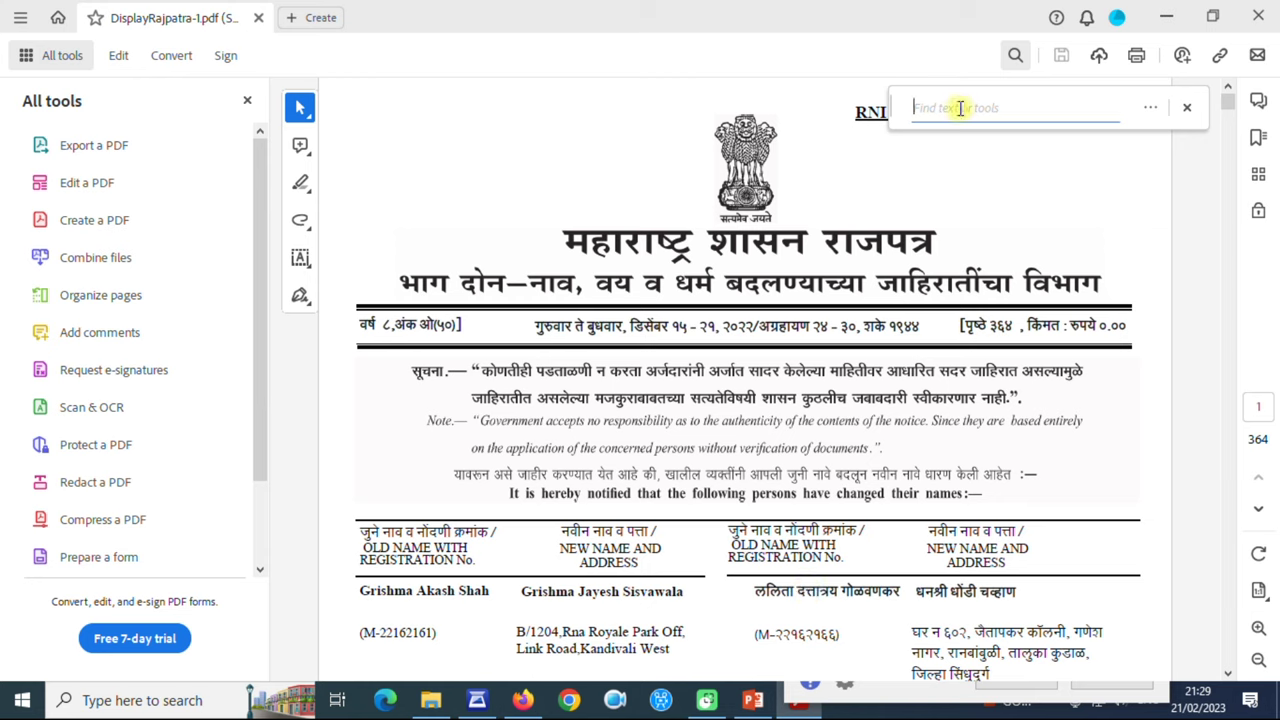
type("M-22162320")
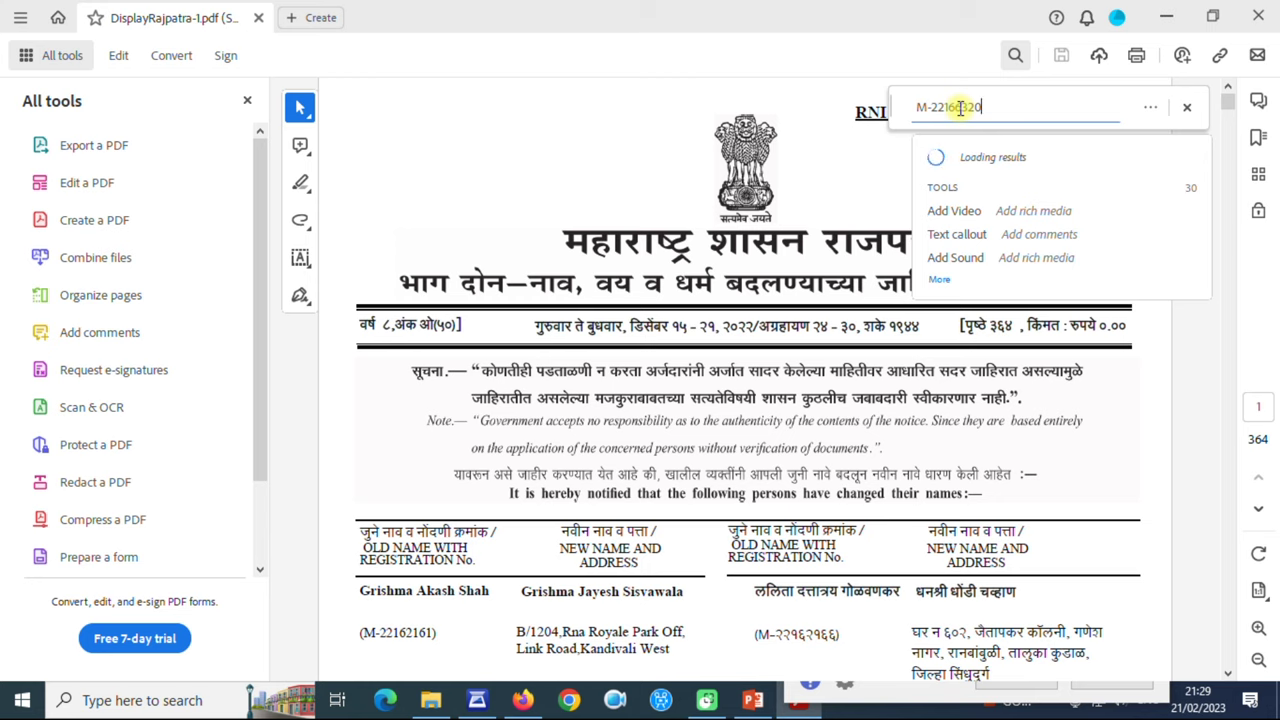
key("Return")
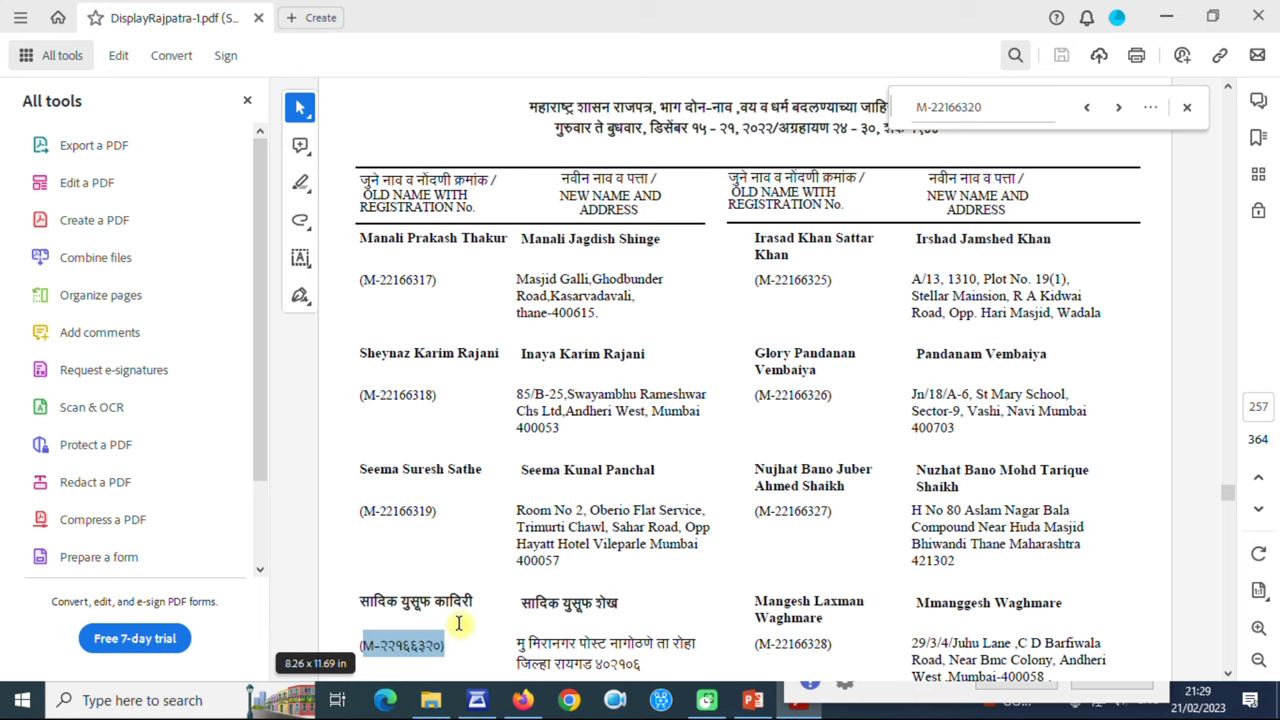
scroll(118, 532, "down", 2)
scroll(353, 543, "down", 2)
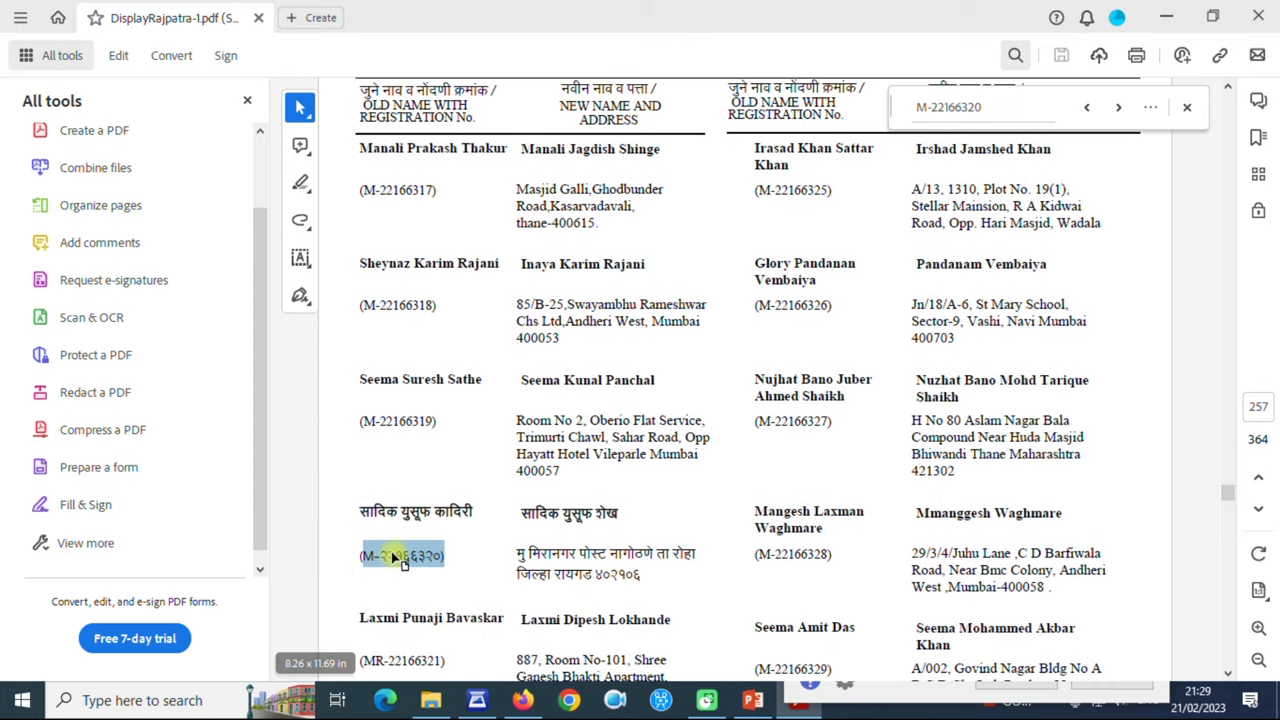
left_click_drag(353, 543, 627, 511)
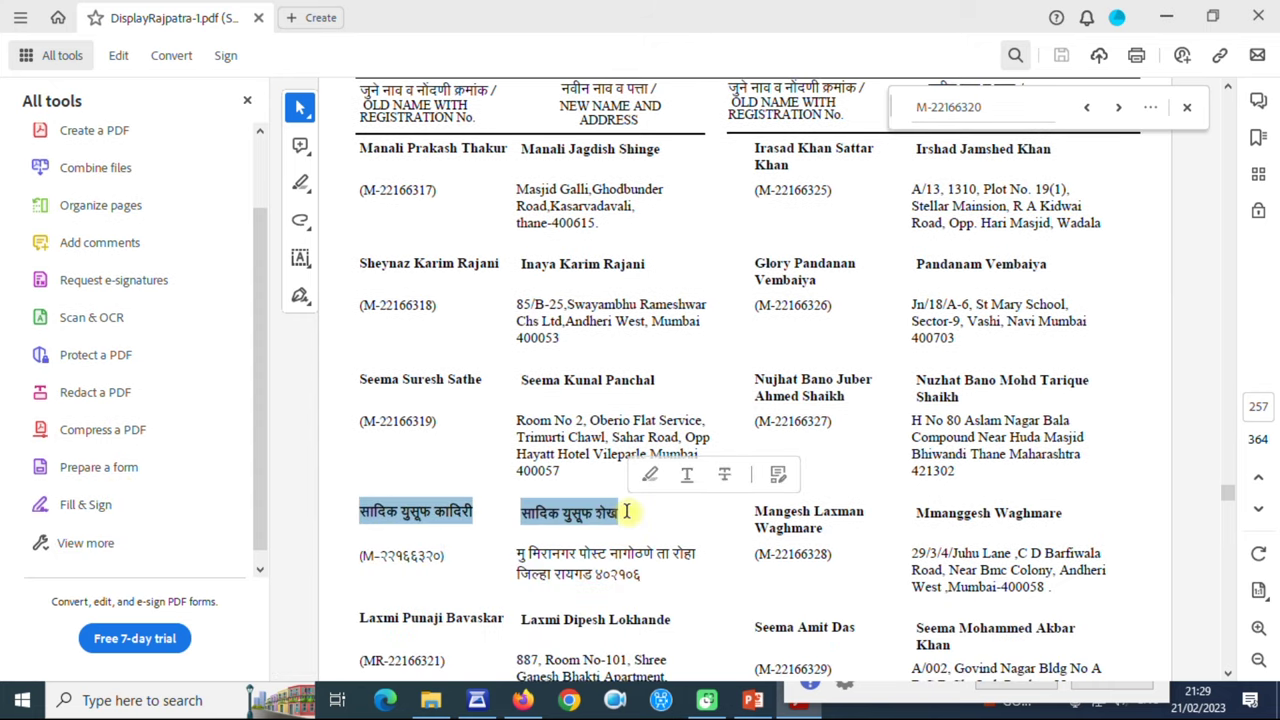